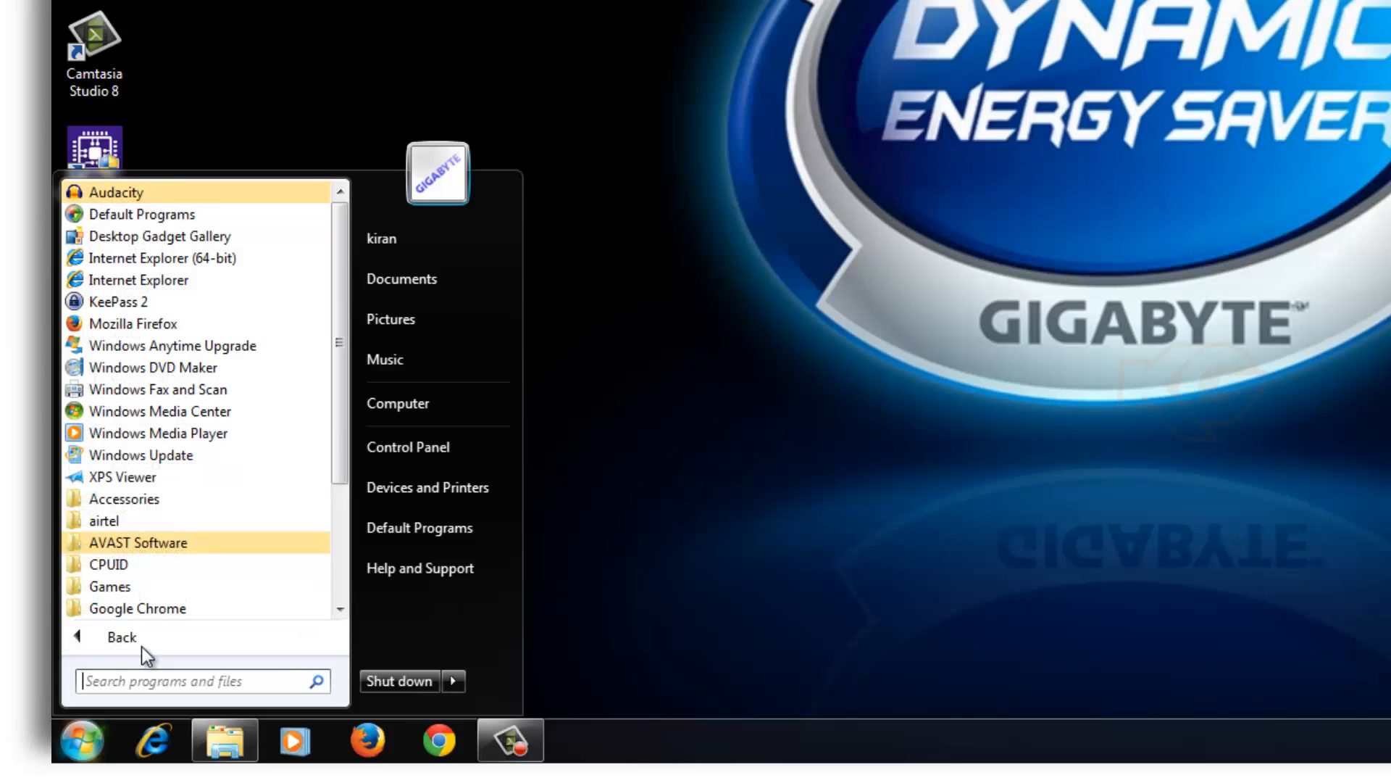
Launch Oracle VM VirtualBox from its folder in the Windows 7 Start menu.
{"action": "scroll", "coordinate": [153, 500], "scroll_direction": "down", "scroll_amount": 3}
{"action": "left_click", "coordinate": [153, 498]}
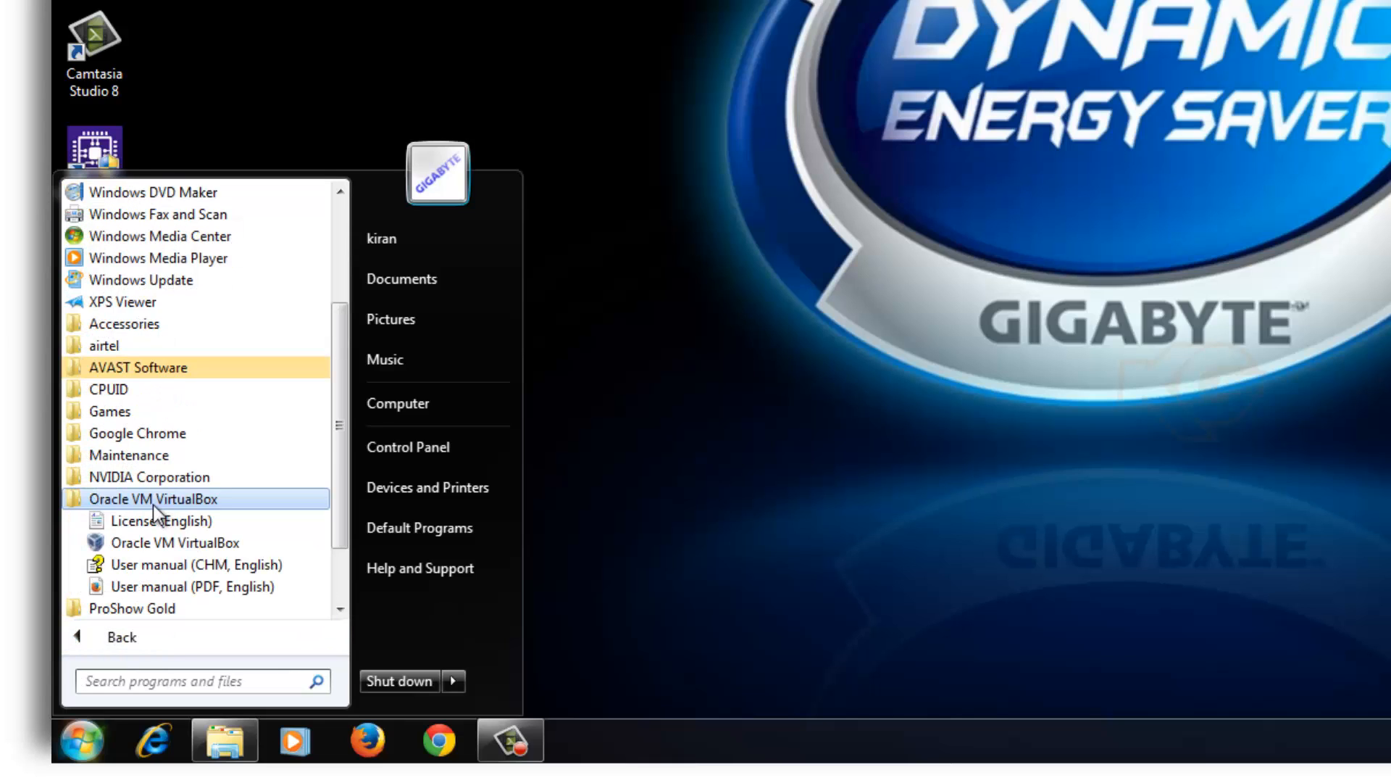
{"action": "left_click", "coordinate": [147, 548]}
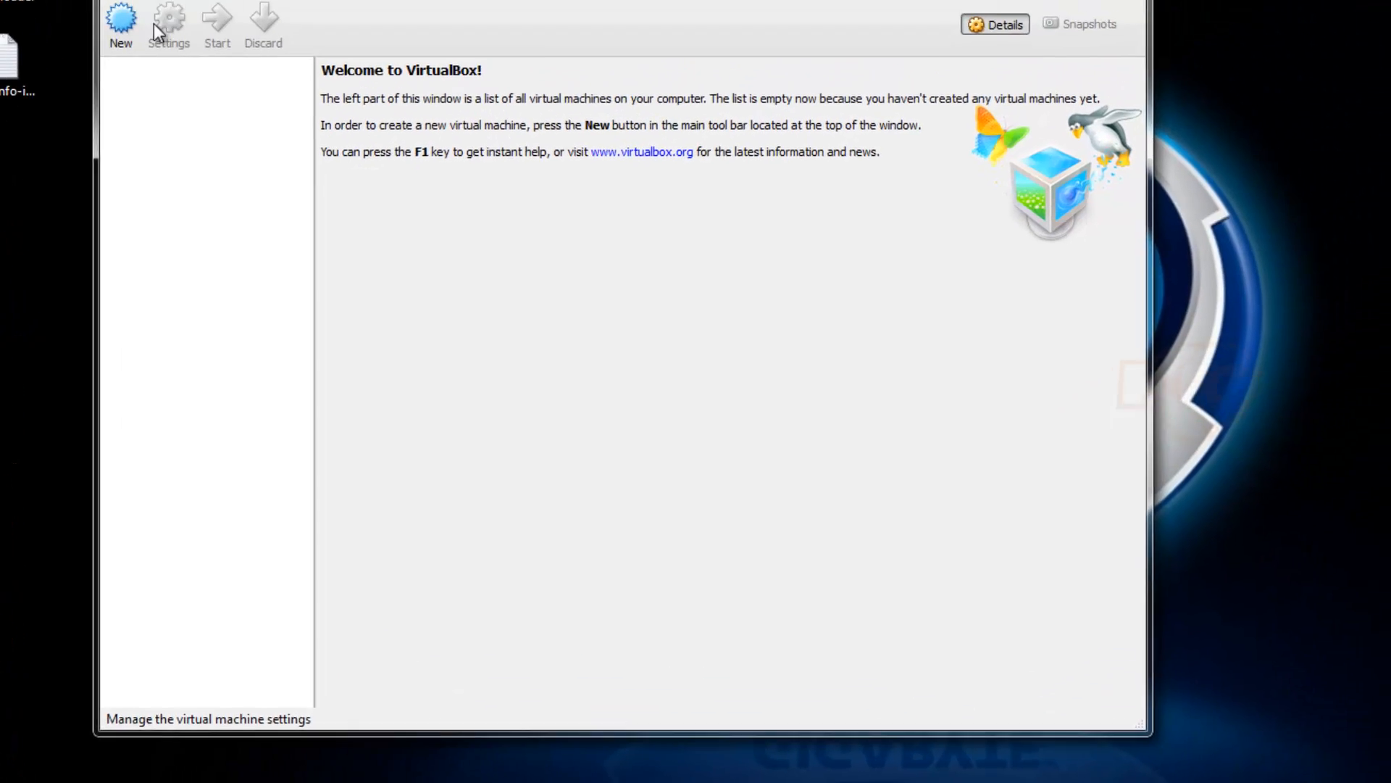
Define a new Linux Oracle (64 bit) machine named OEL6_64bit with 3148 MB of memory.
{"action": "left_click", "coordinate": [121, 20]}
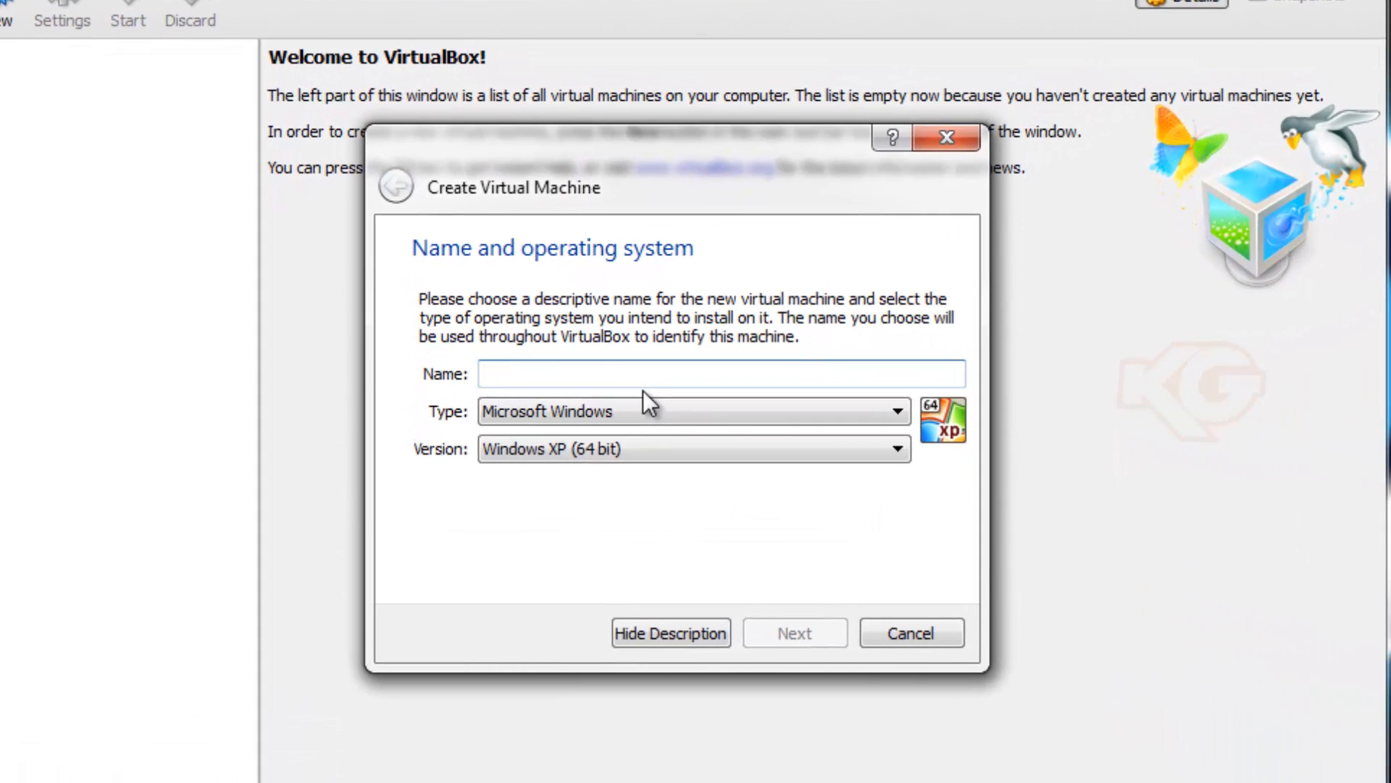
{"action": "type", "text": "OEL6_64bit"}
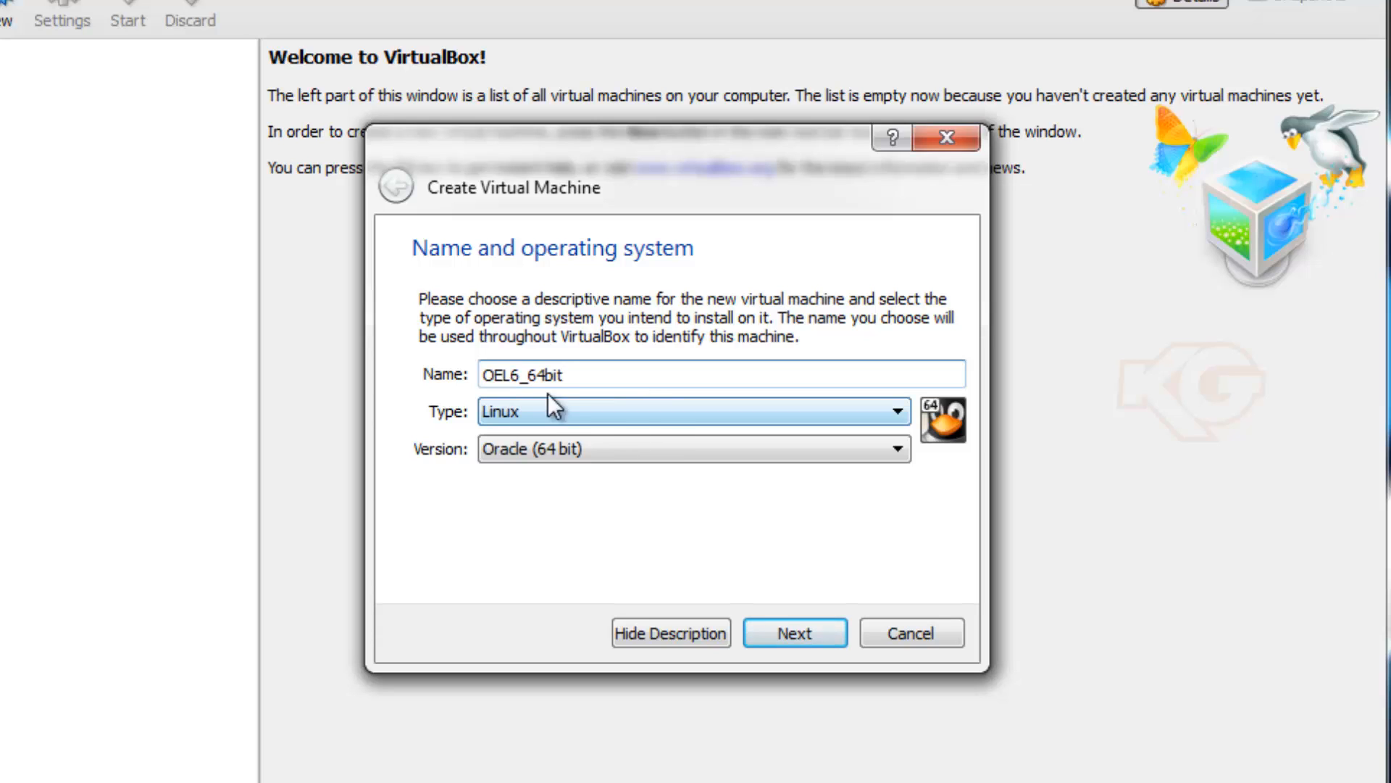
{"action": "double_click", "coordinate": [517, 368]}
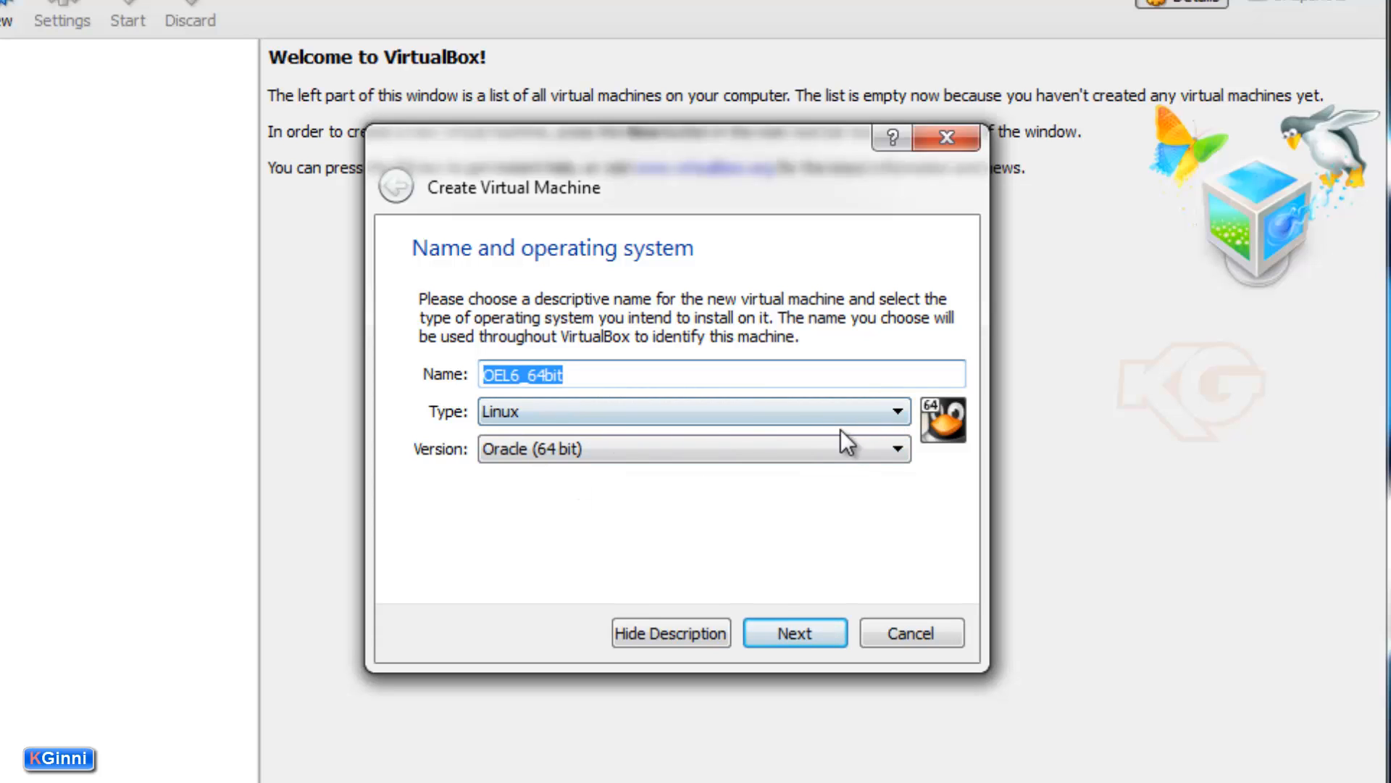
{"action": "left_click", "coordinate": [789, 630]}
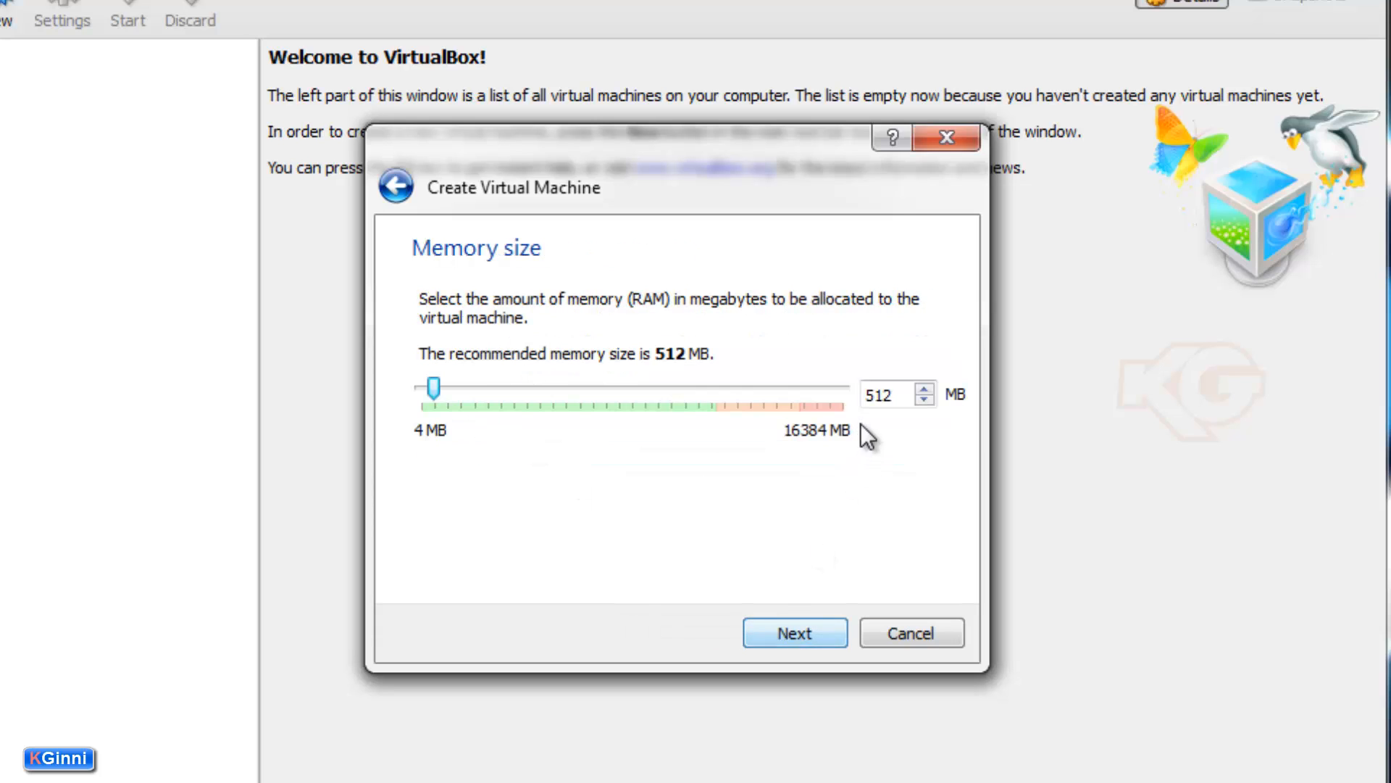
{"action": "double_click", "coordinate": [886, 395]}
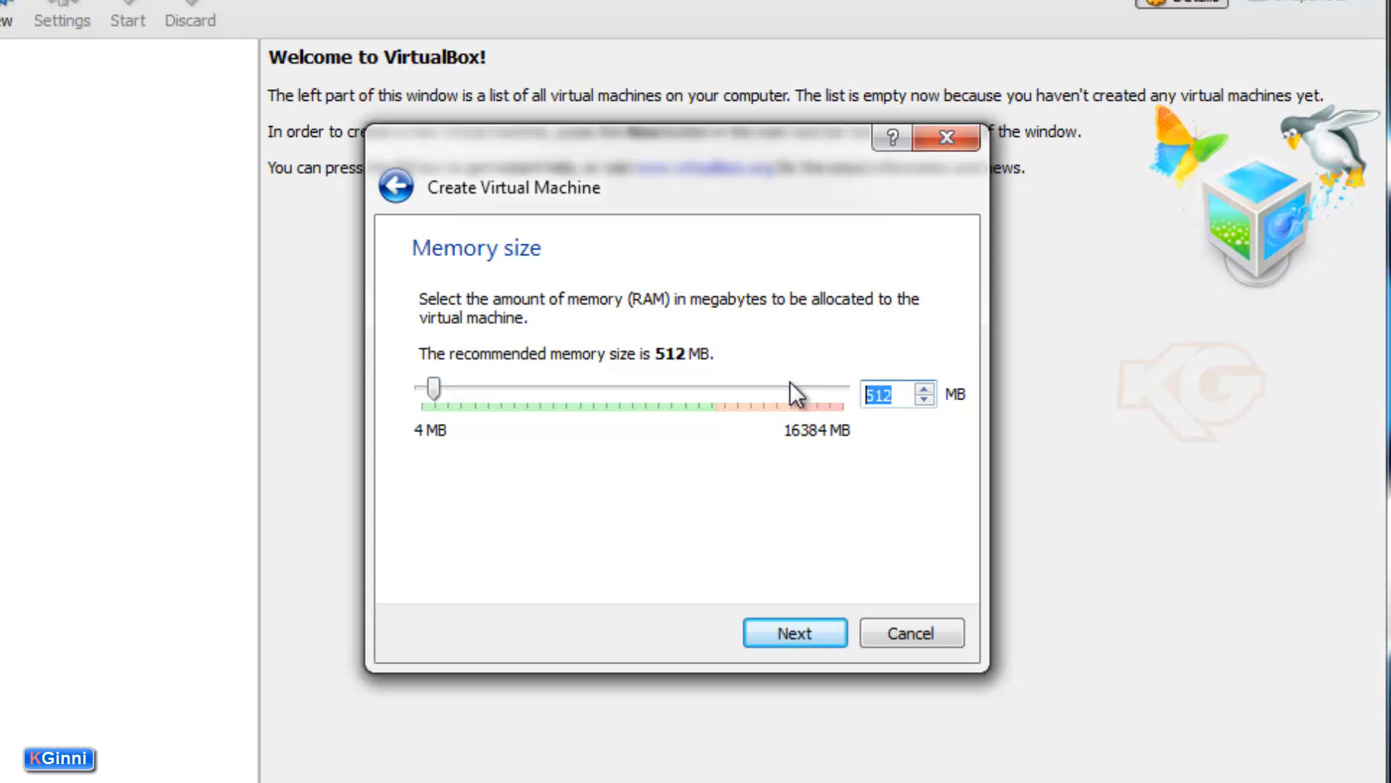
{"action": "type", "text": "3148"}
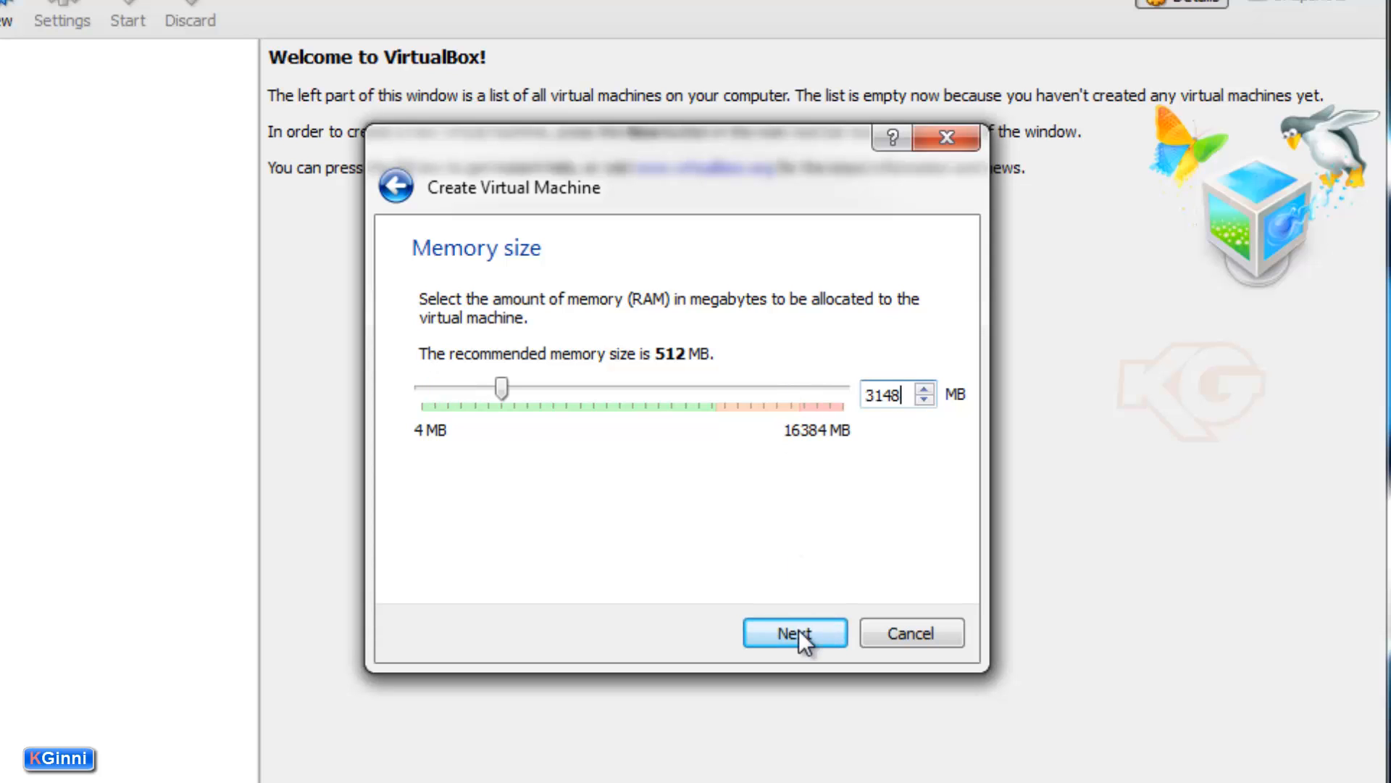
{"action": "left_click", "coordinate": [796, 632]}
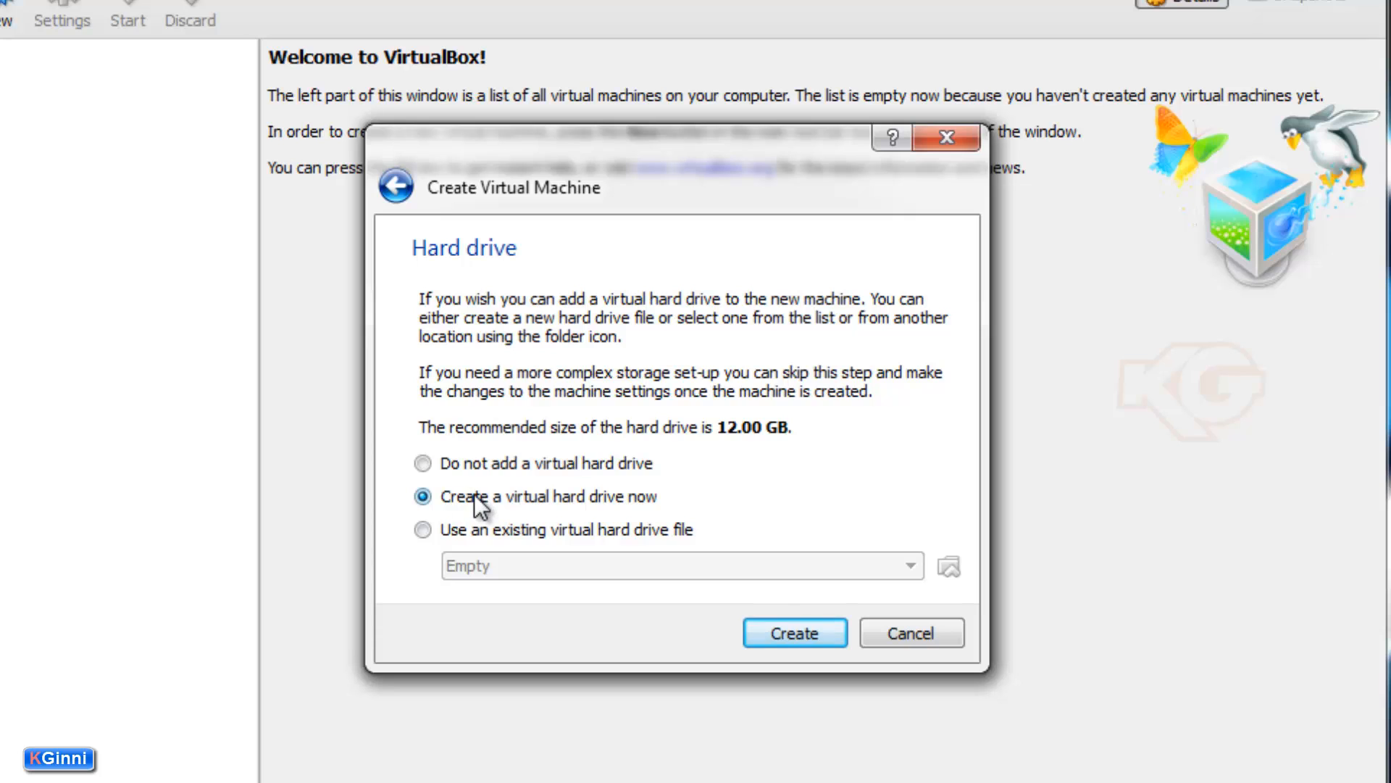
Choose a new fixed-size VDI hard drive named OEL6_64bit, sized 12.00 GB.
{"action": "left_click", "coordinate": [793, 633]}
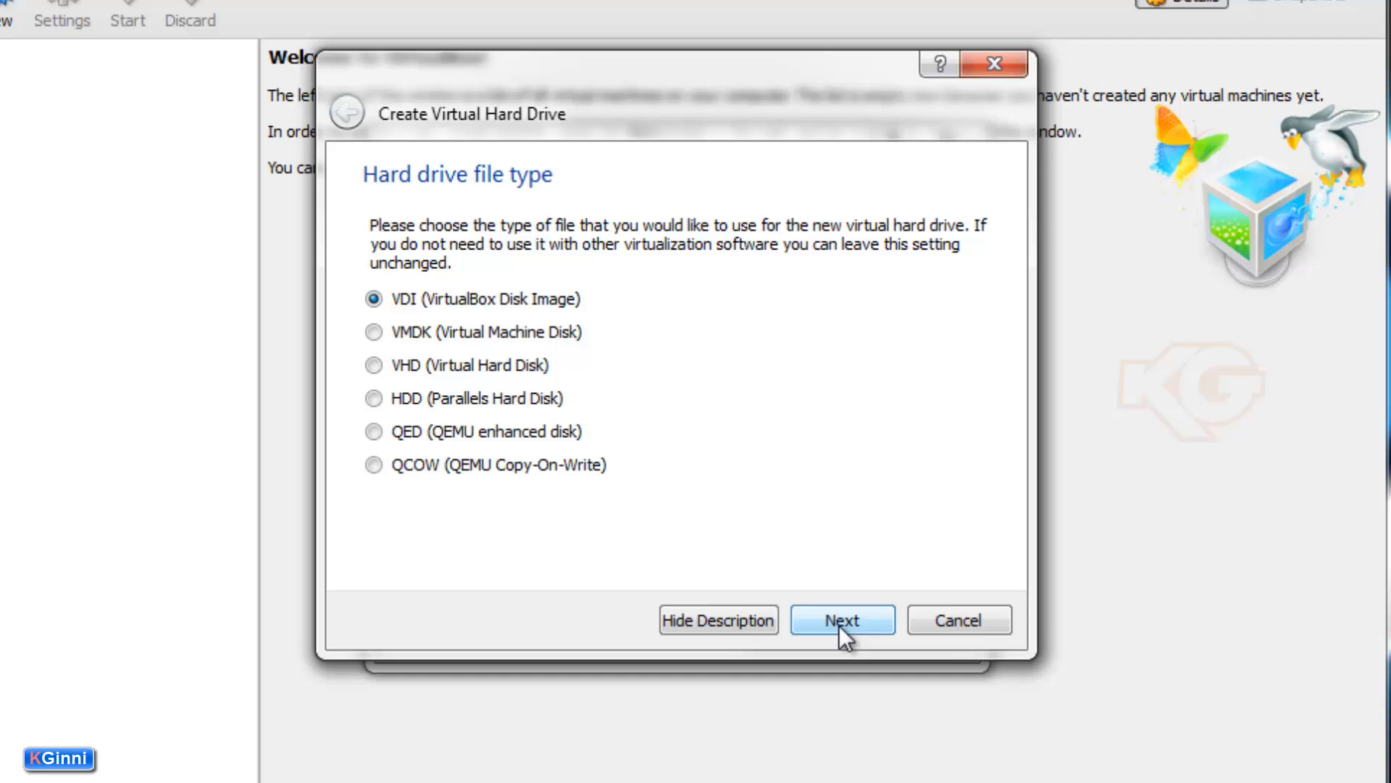
{"action": "left_click", "coordinate": [839, 624]}
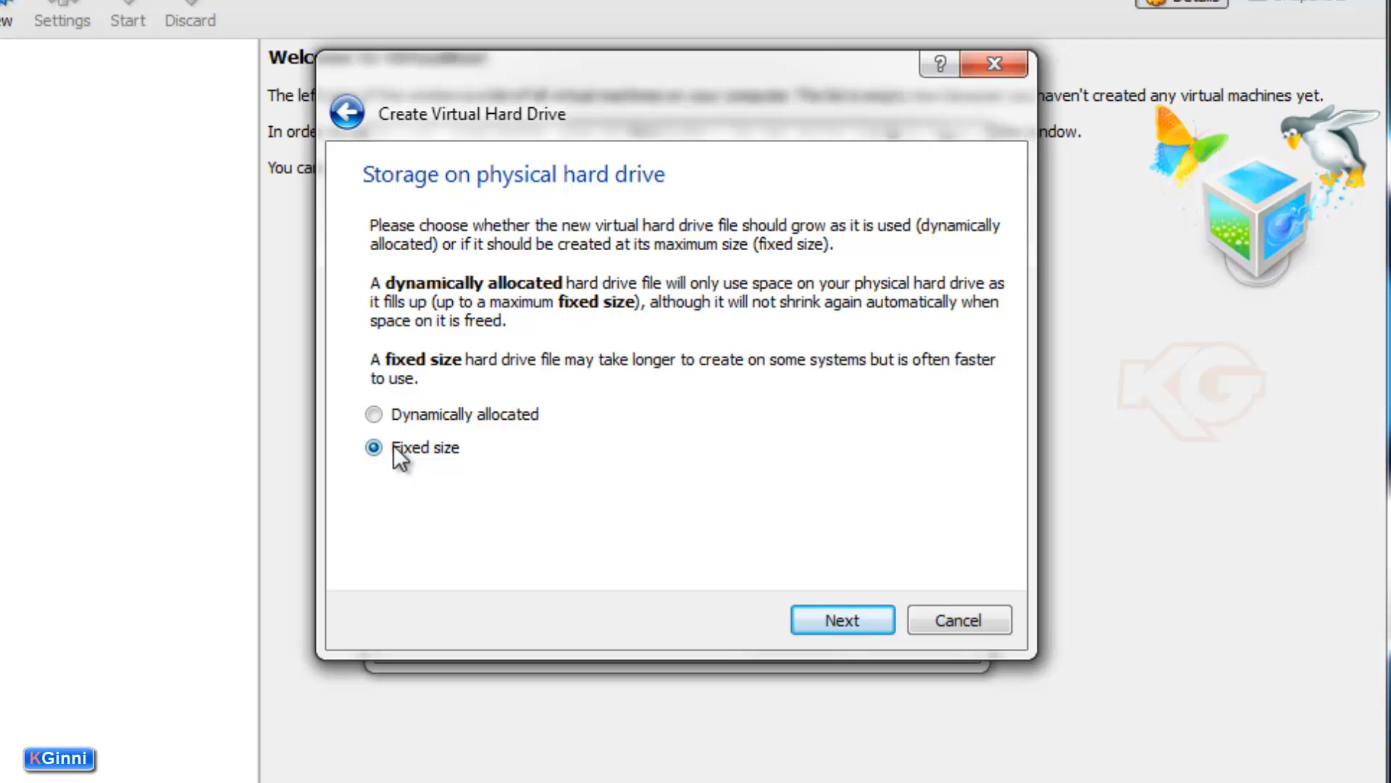
{"action": "left_click", "coordinate": [801, 613]}
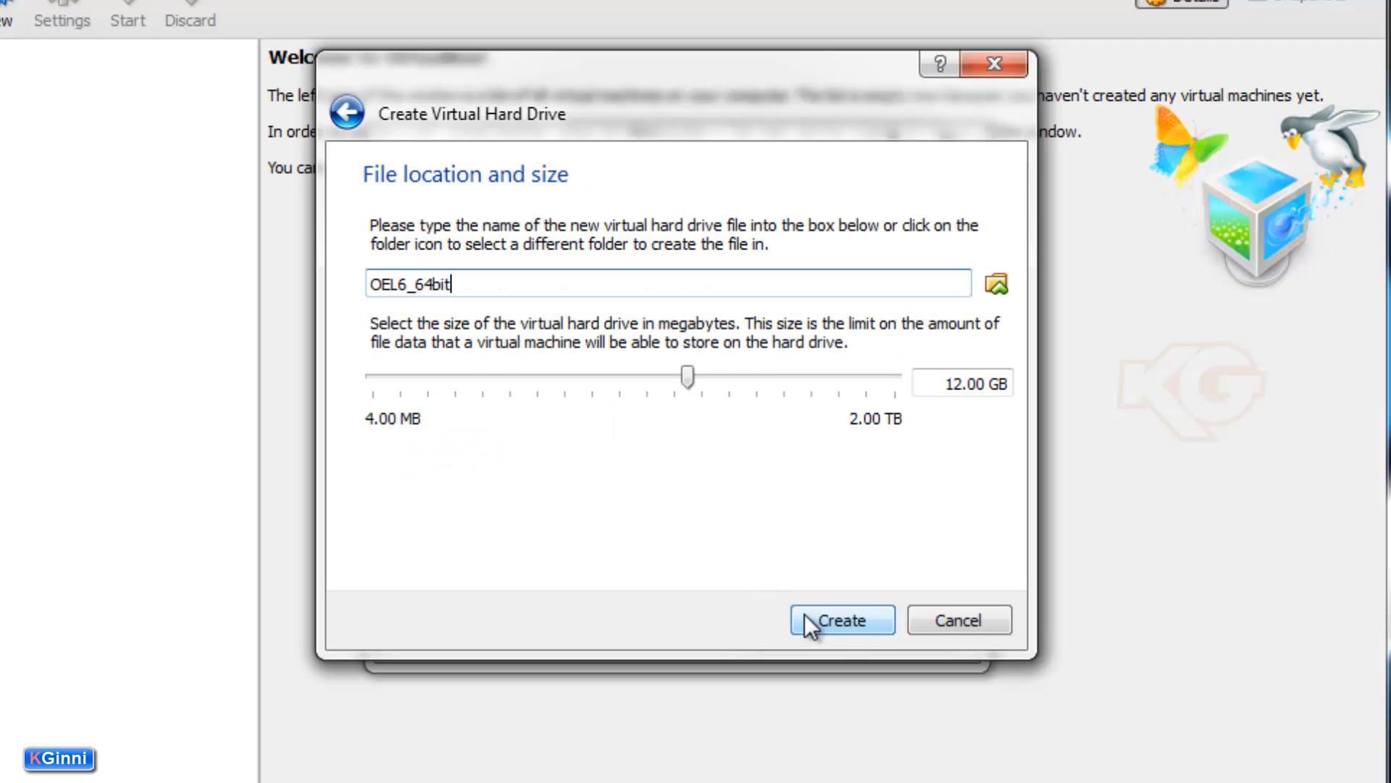
{"action": "left_click", "coordinate": [971, 382]}
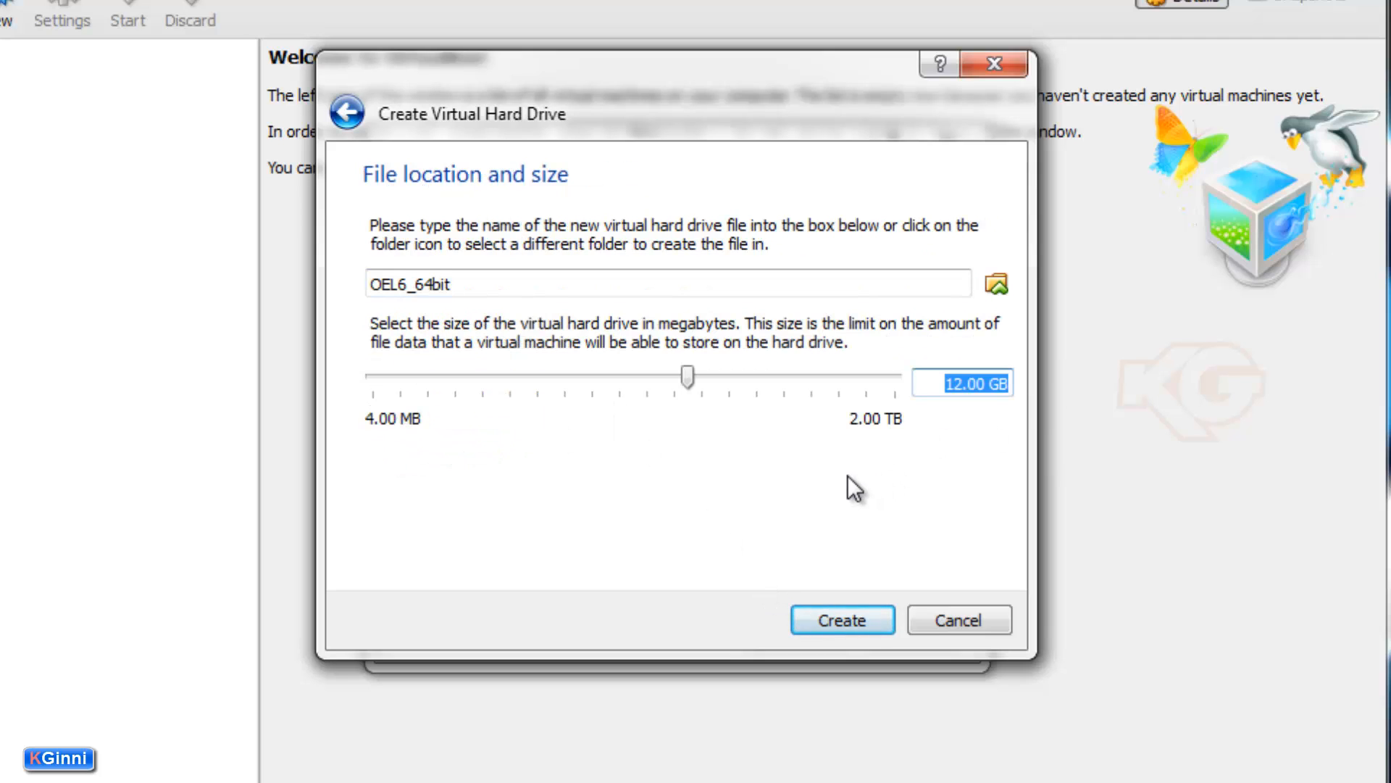
Build the 12.00 GB fixed disk and review OEL6_64bit's details pane.
{"action": "left_click", "coordinate": [822, 625]}
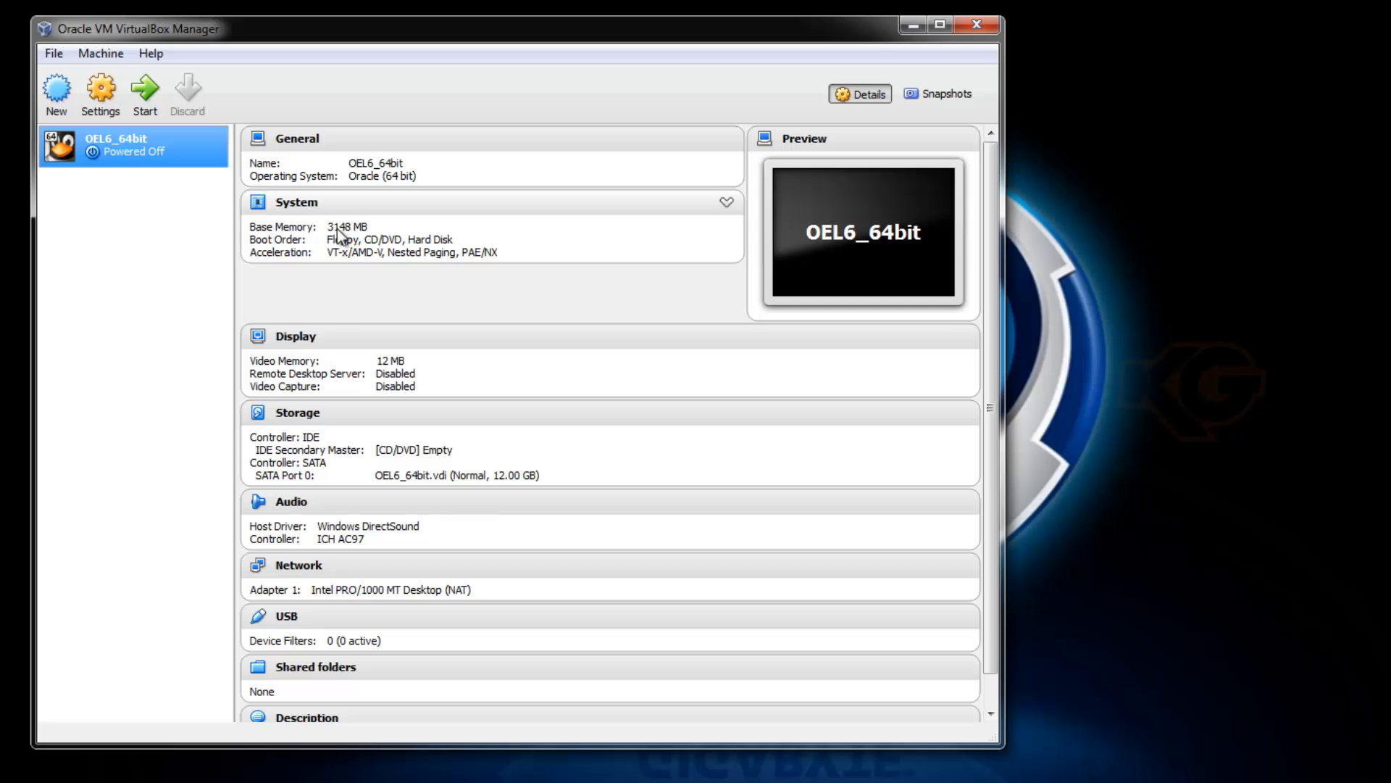
{"action": "scroll", "coordinate": [340, 313], "scroll_direction": "down", "scroll_amount": 1}
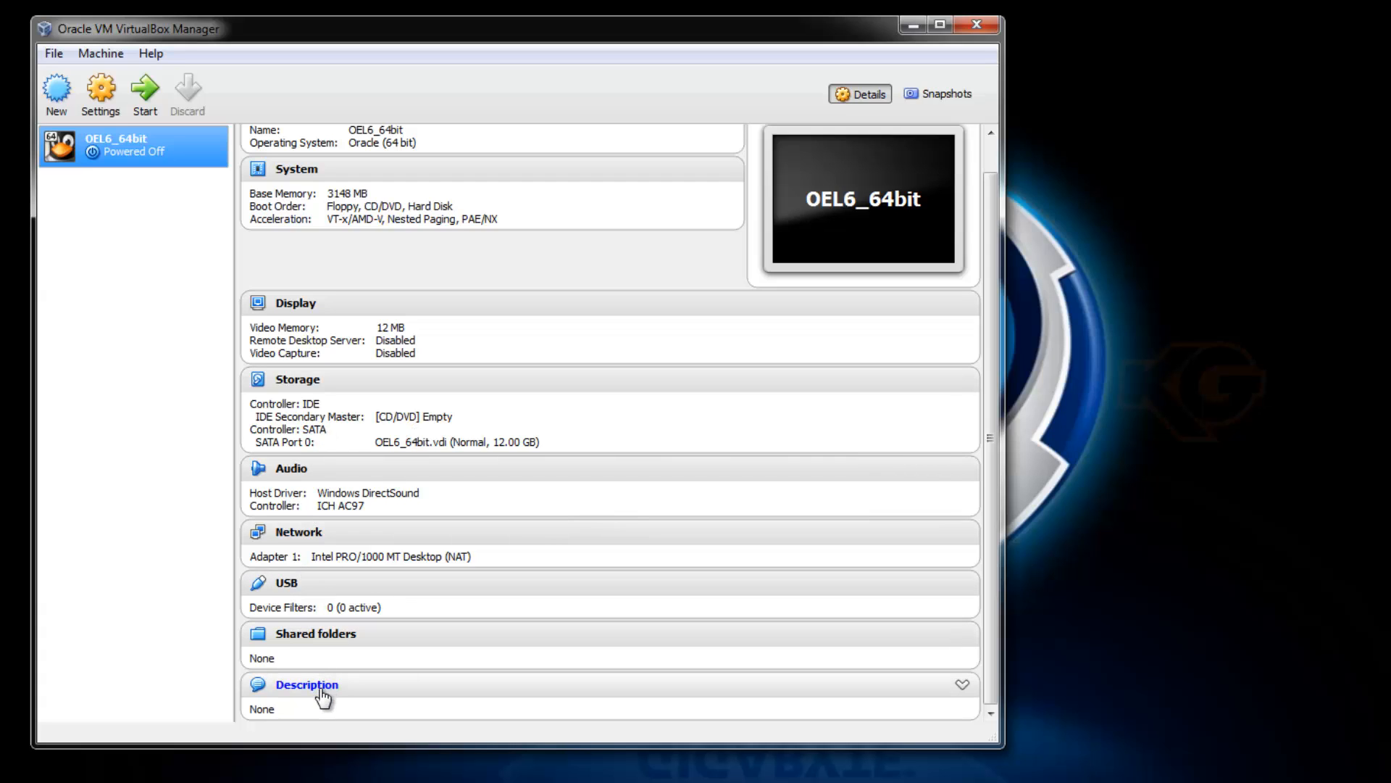
In OEL6_64bit's Storage settings, select the empty IDE CD/DVD drive and choose a disc image file.
{"action": "right_click", "coordinate": [90, 149]}
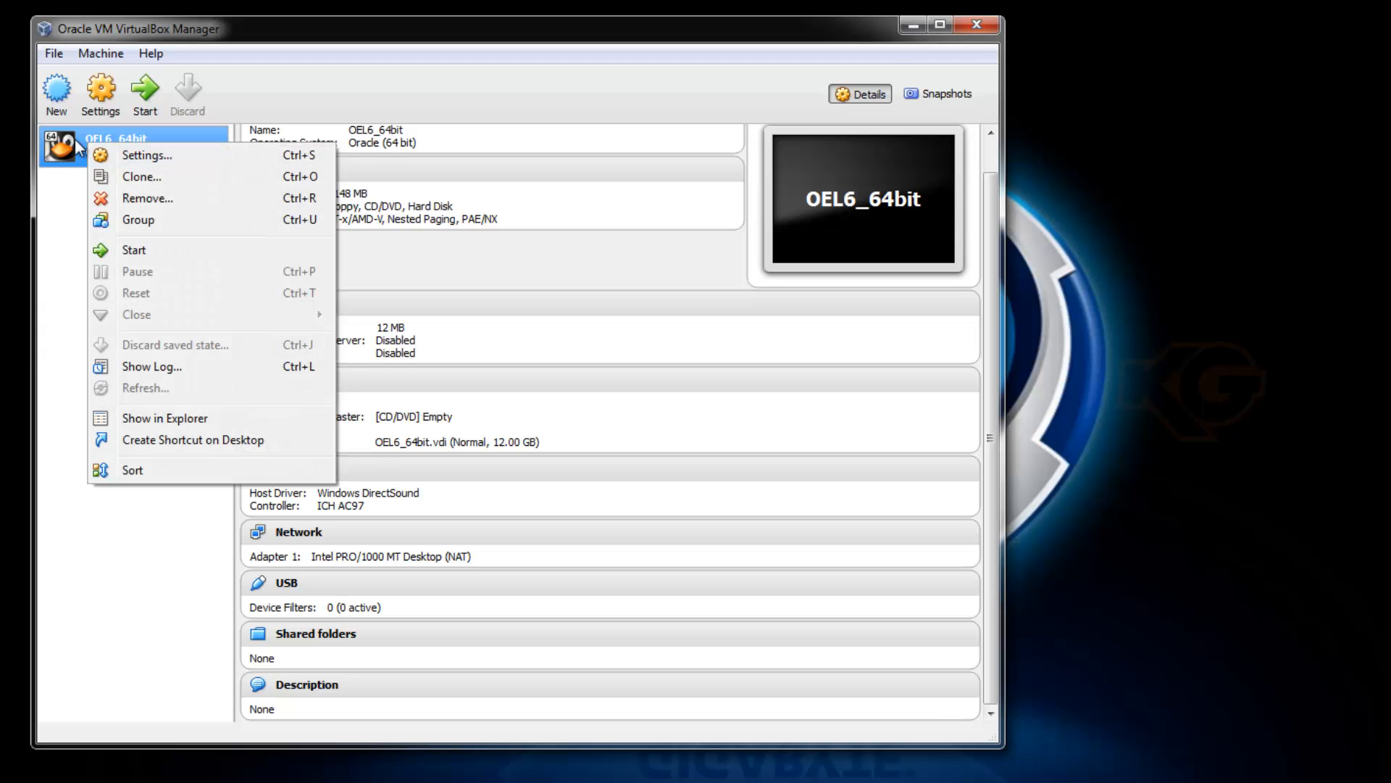
{"action": "left_click", "coordinate": [75, 142]}
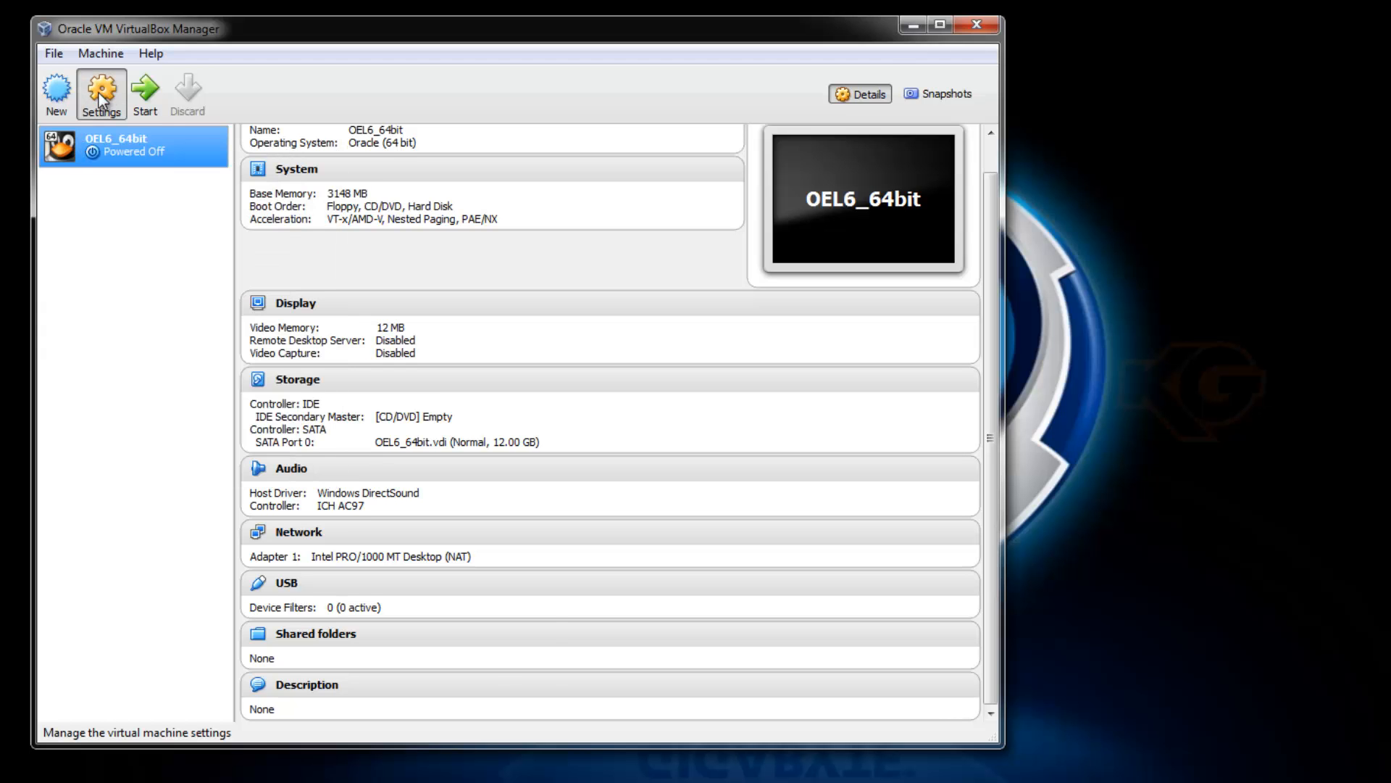
{"action": "left_click", "coordinate": [99, 92]}
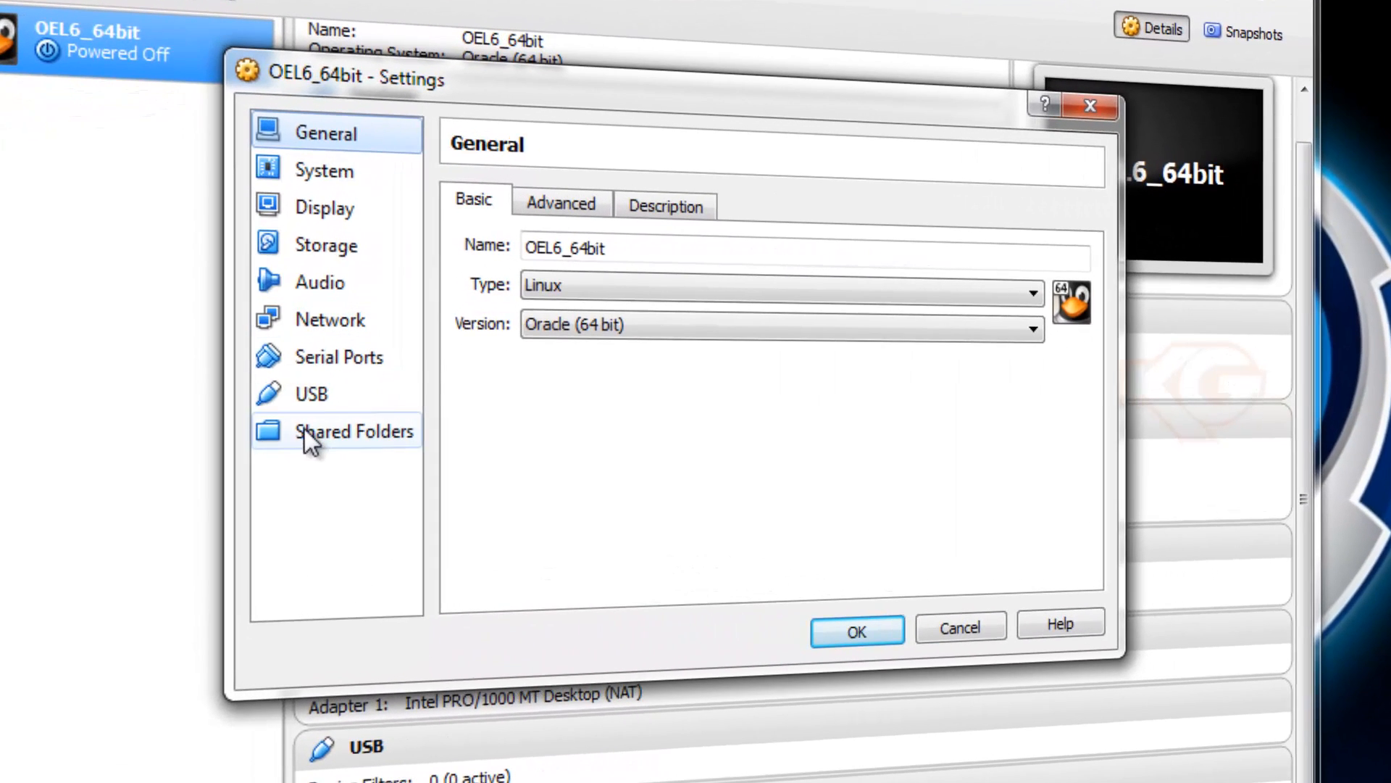
{"action": "left_click", "coordinate": [320, 250]}
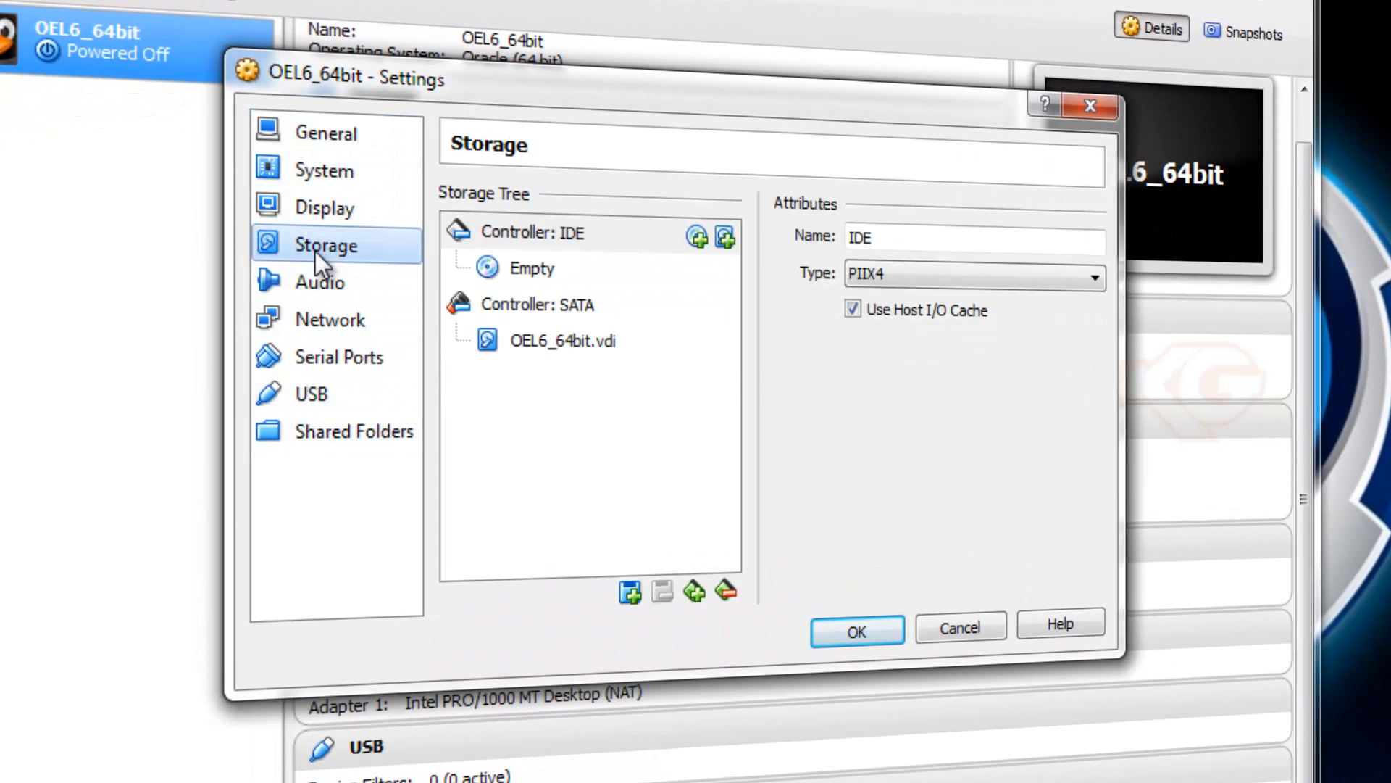
{"action": "left_click", "coordinate": [619, 268]}
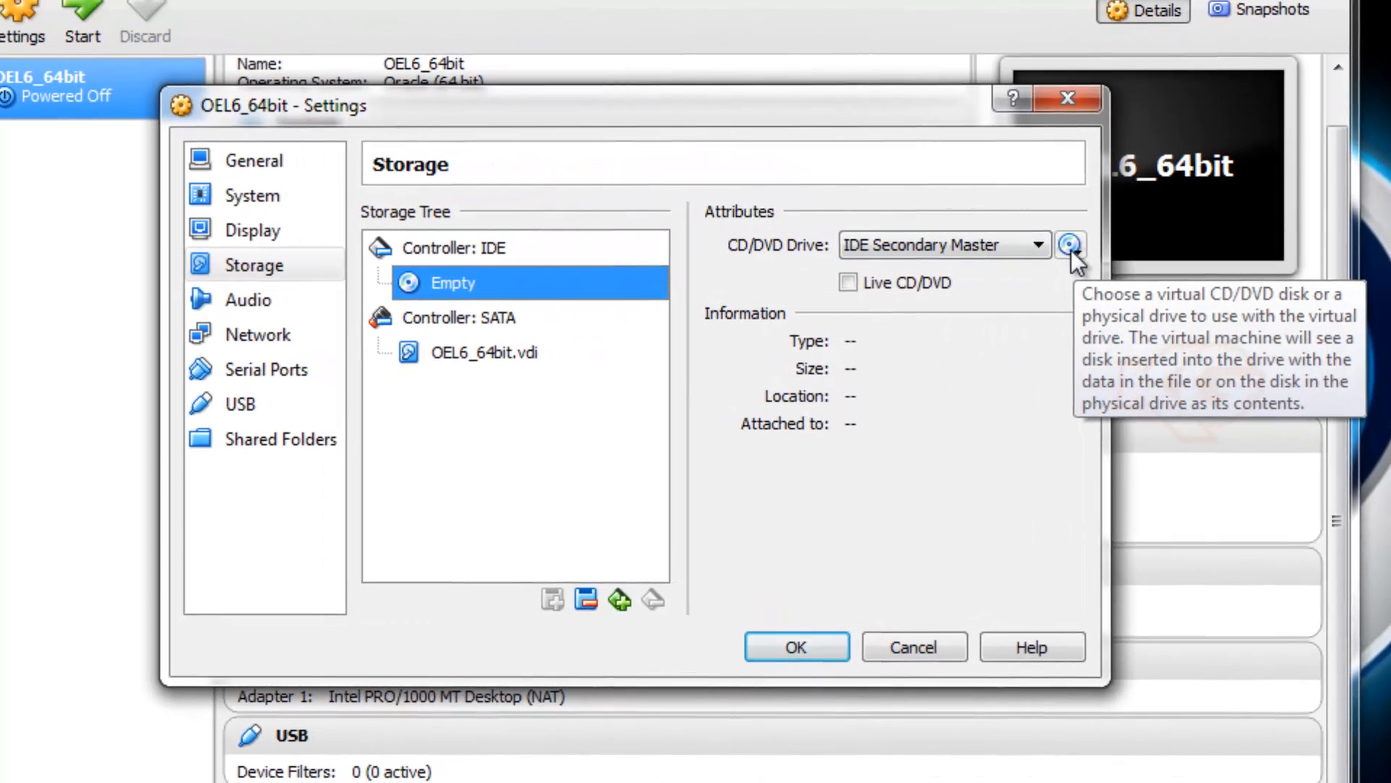
{"action": "left_click", "coordinate": [1094, 246]}
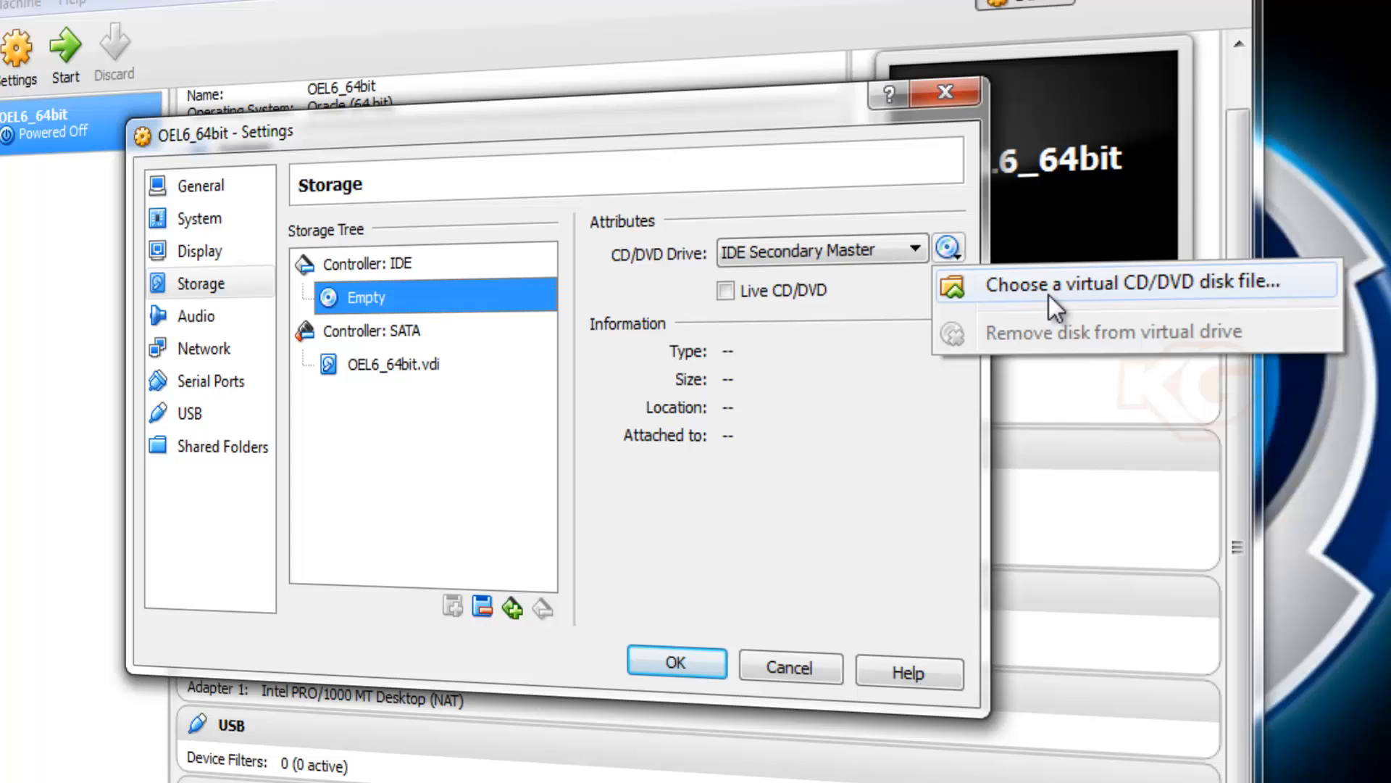
{"action": "left_click", "coordinate": [1049, 294]}
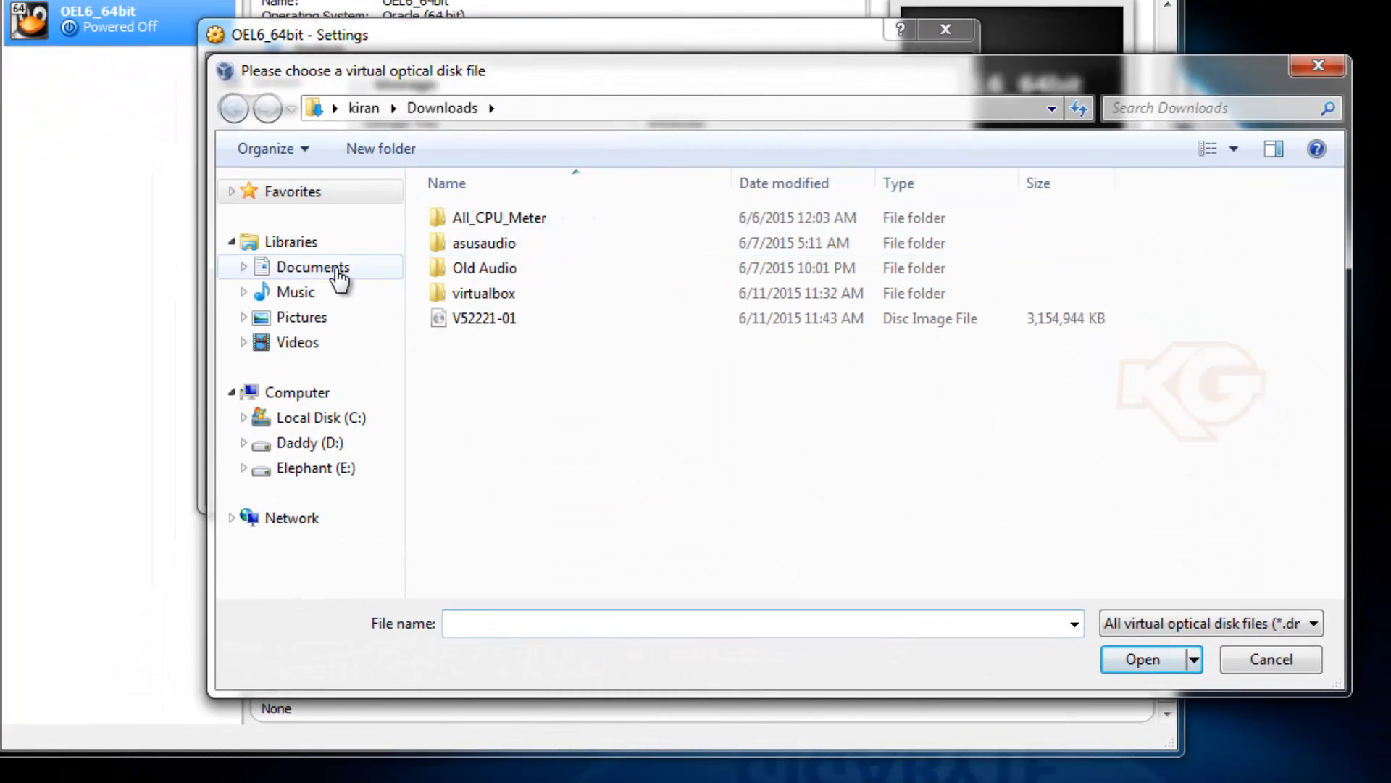
Load OEL6Update5_64bit from Documents into the CD/DVD drive and save the settings.
{"action": "left_click", "coordinate": [339, 271]}
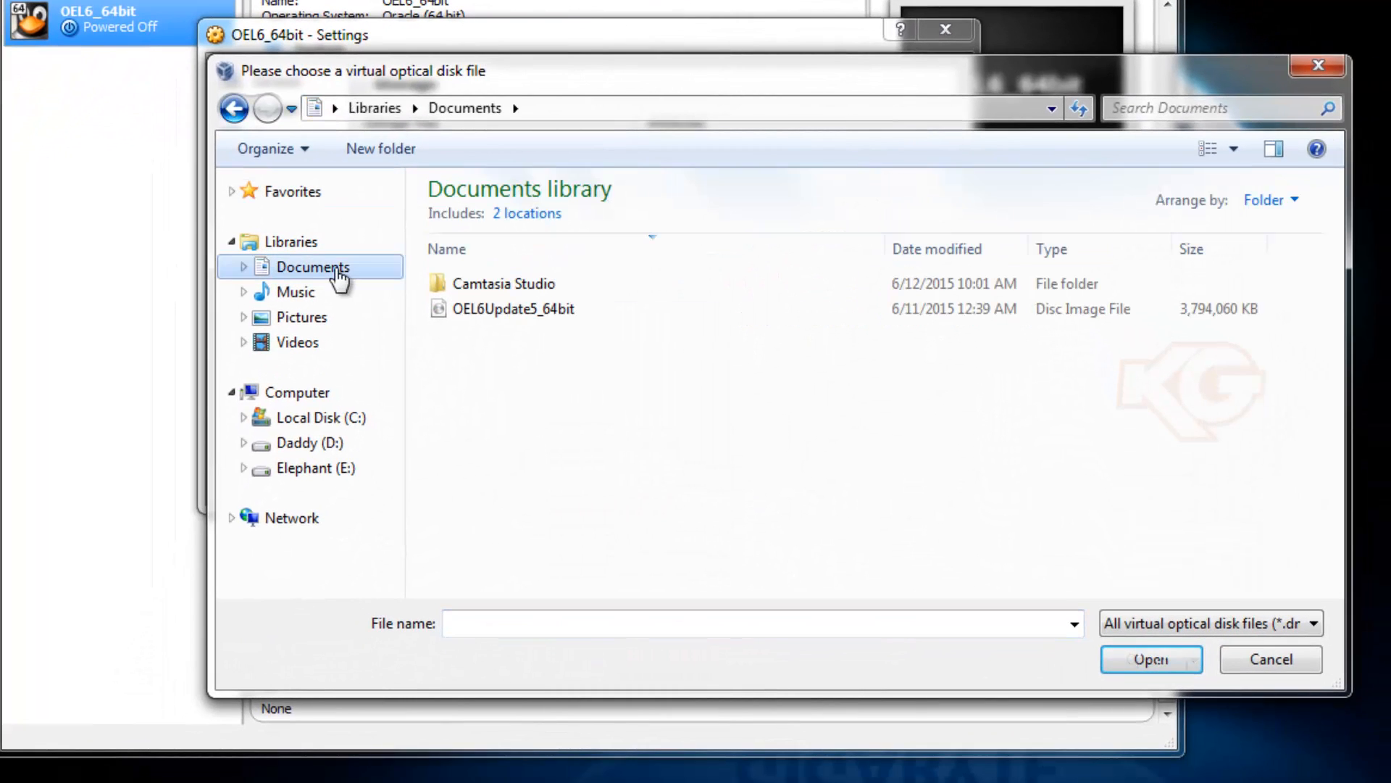
{"action": "left_click", "coordinate": [444, 317]}
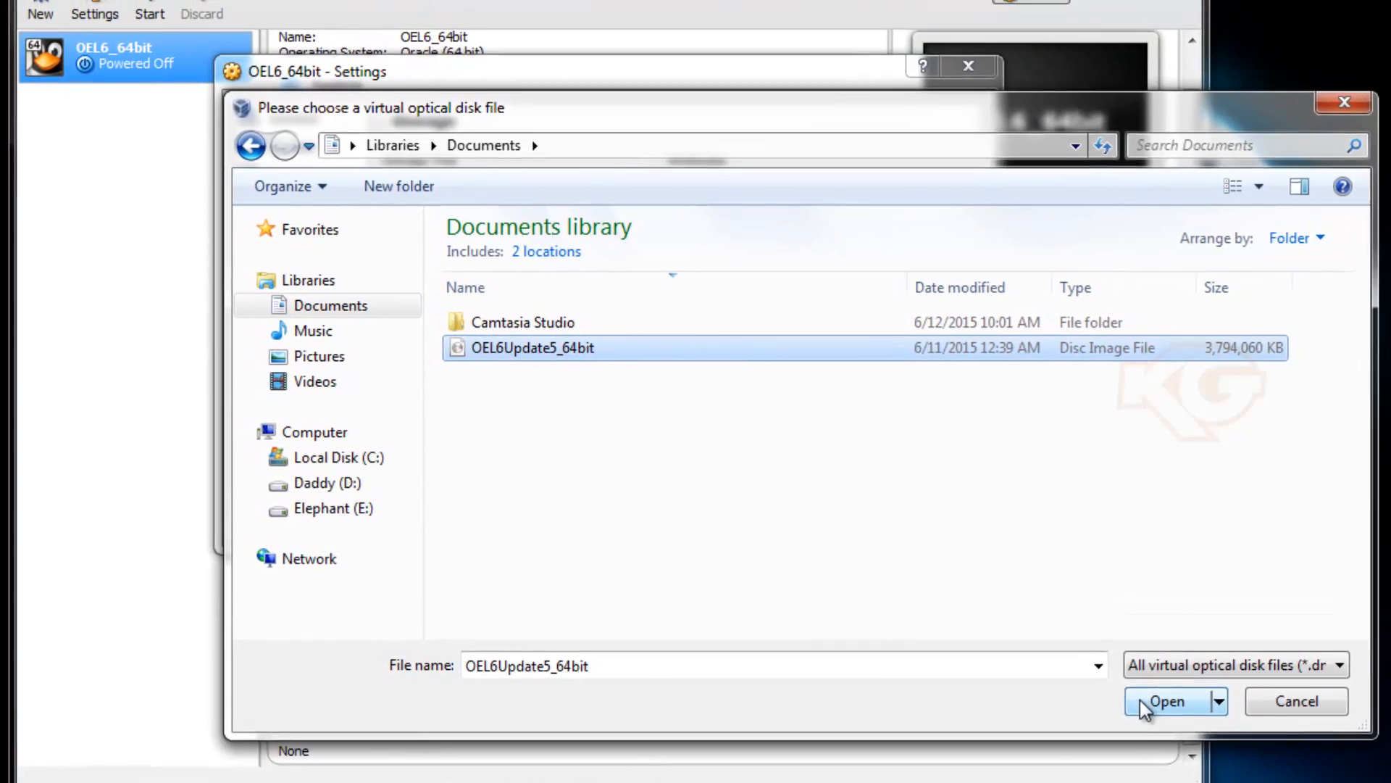
{"action": "left_click", "coordinate": [1122, 661]}
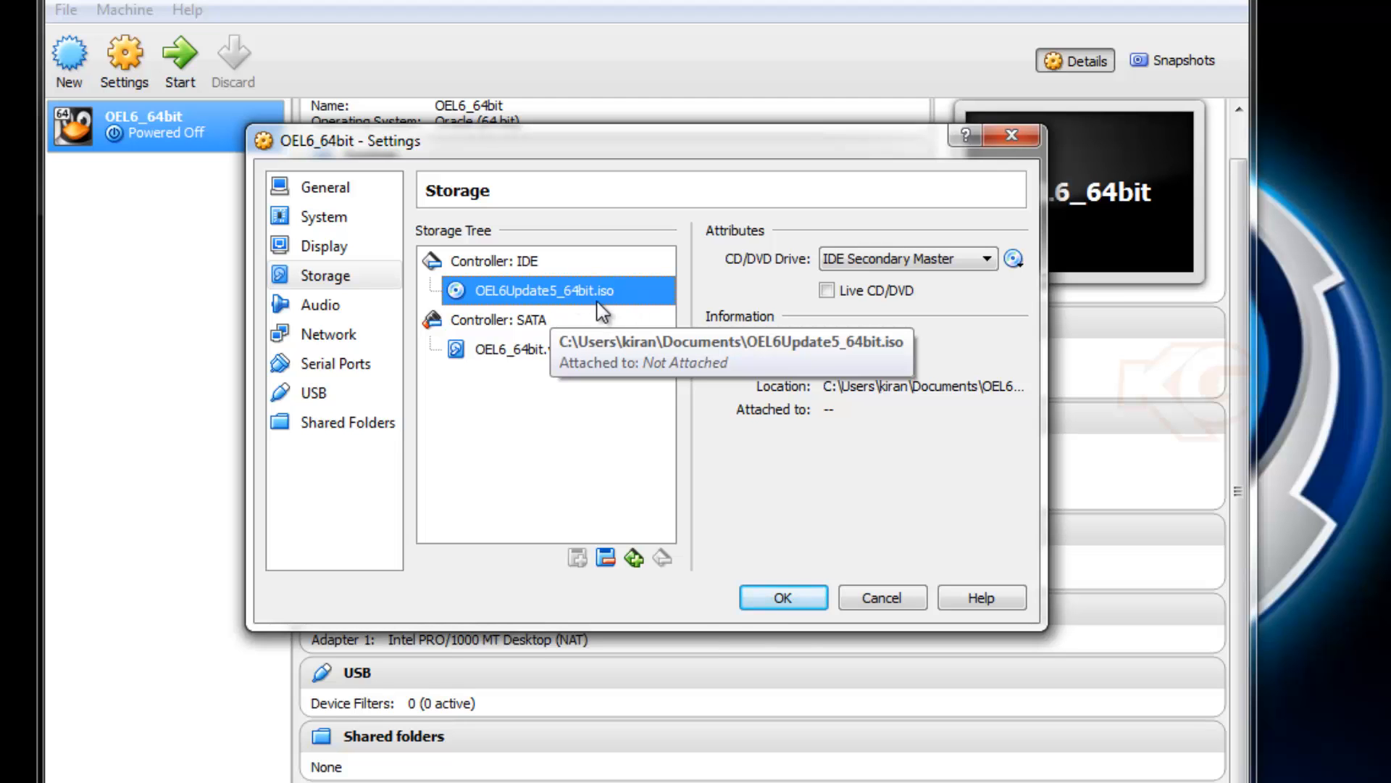
{"action": "left_click", "coordinate": [790, 595]}
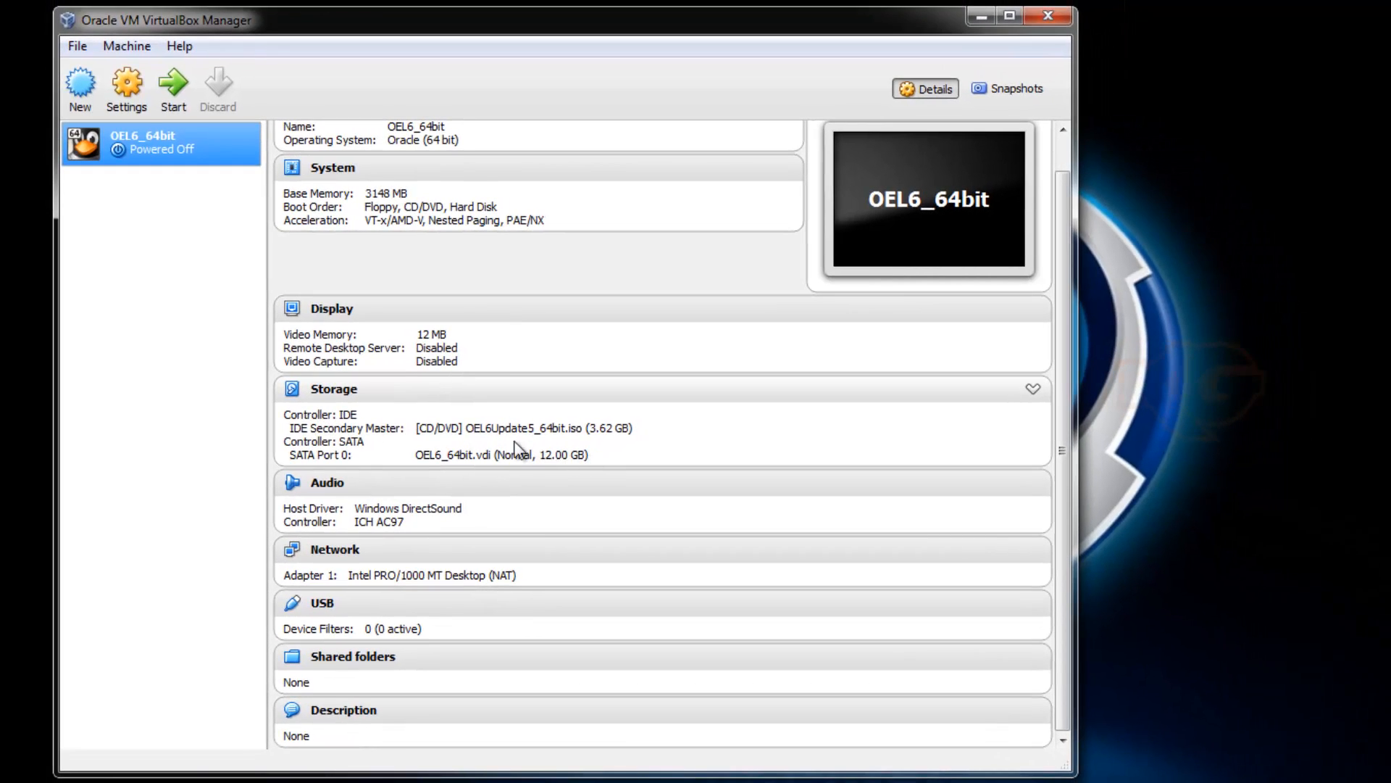
Confirm OEL6Update5_64bit.iso is attached in Storage settings, then start OEL6_64bit.
{"action": "left_click", "coordinate": [126, 96]}
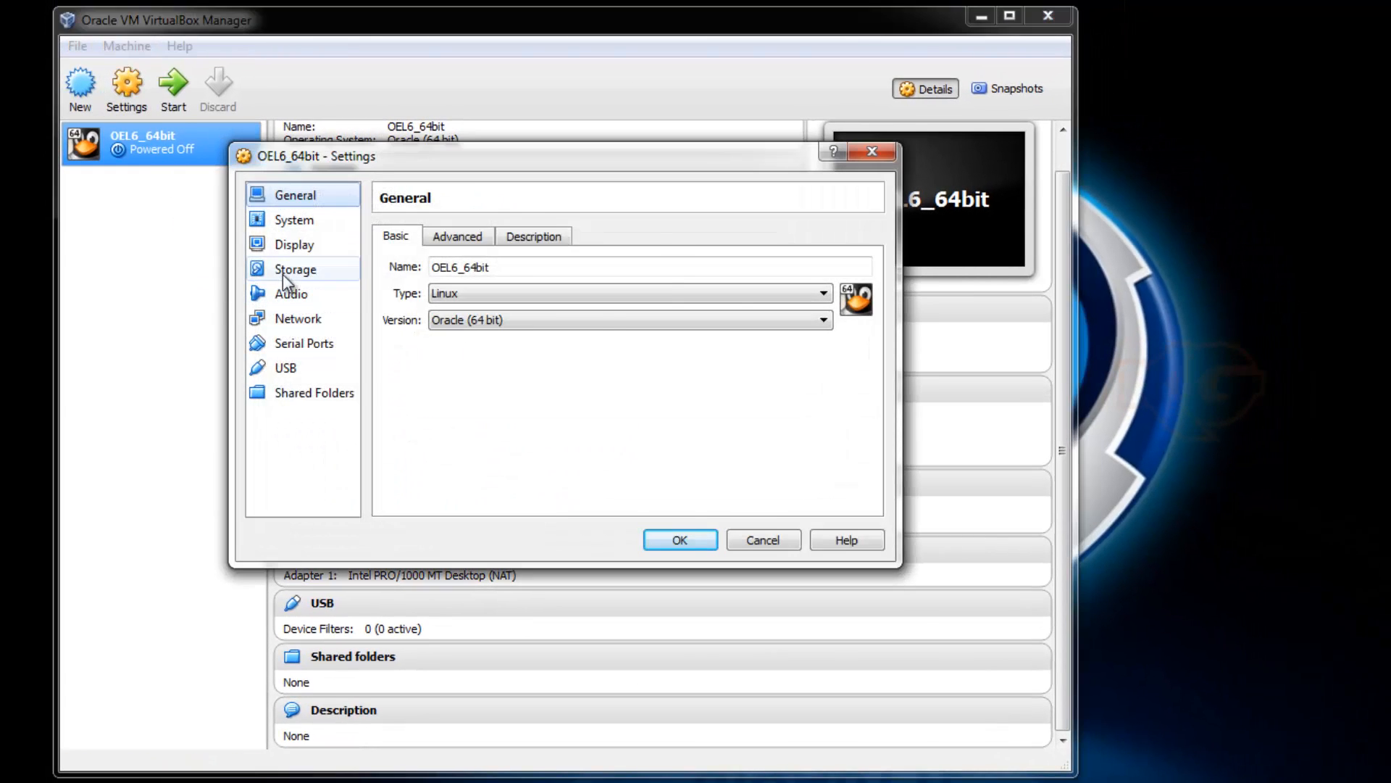
{"action": "left_click", "coordinate": [283, 273]}
{"action": "left_click", "coordinate": [438, 281]}
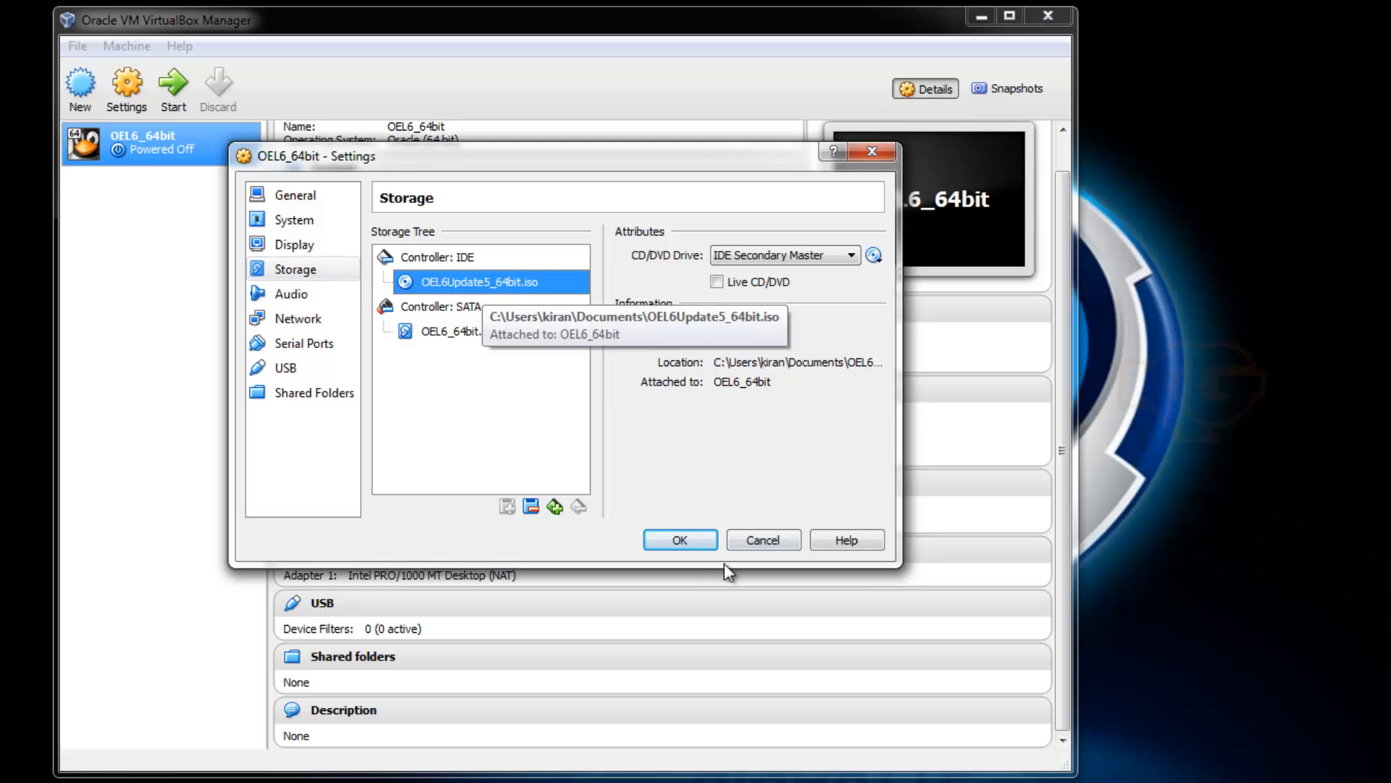
{"action": "left_click", "coordinate": [685, 542]}
{"action": "right_click", "coordinate": [185, 148]}
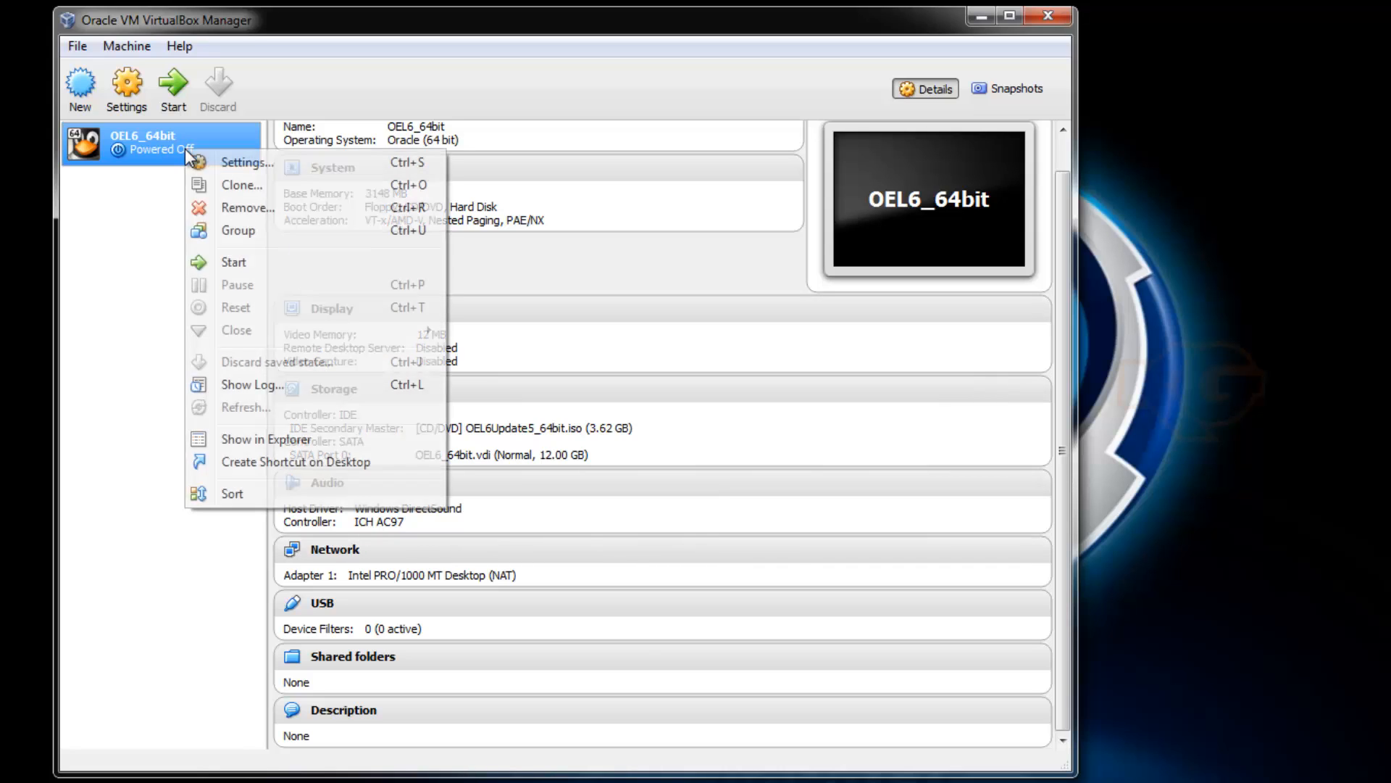
{"action": "left_click", "coordinate": [236, 261]}
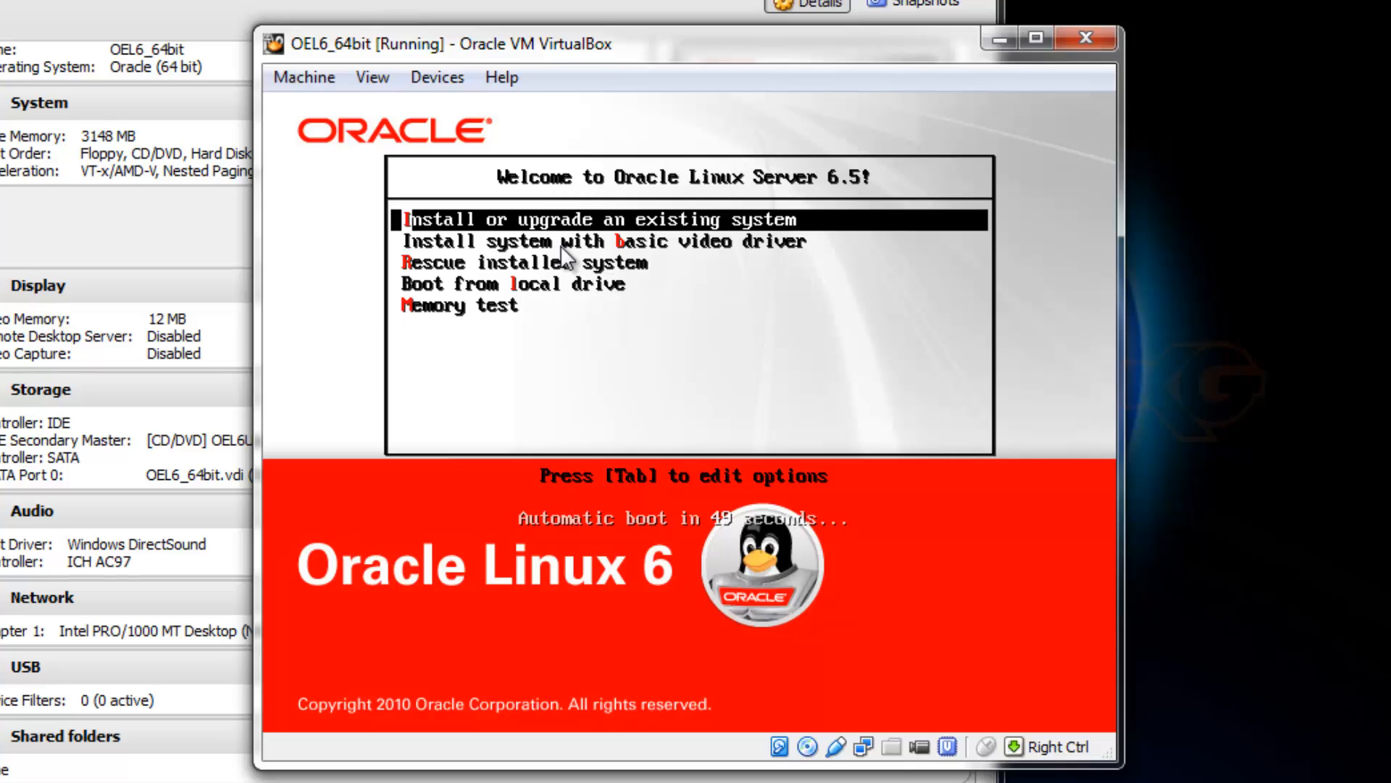
Choose 'Install or upgrade an existing system' and skip the disc media test.
{"action": "key", "text": "Return"}
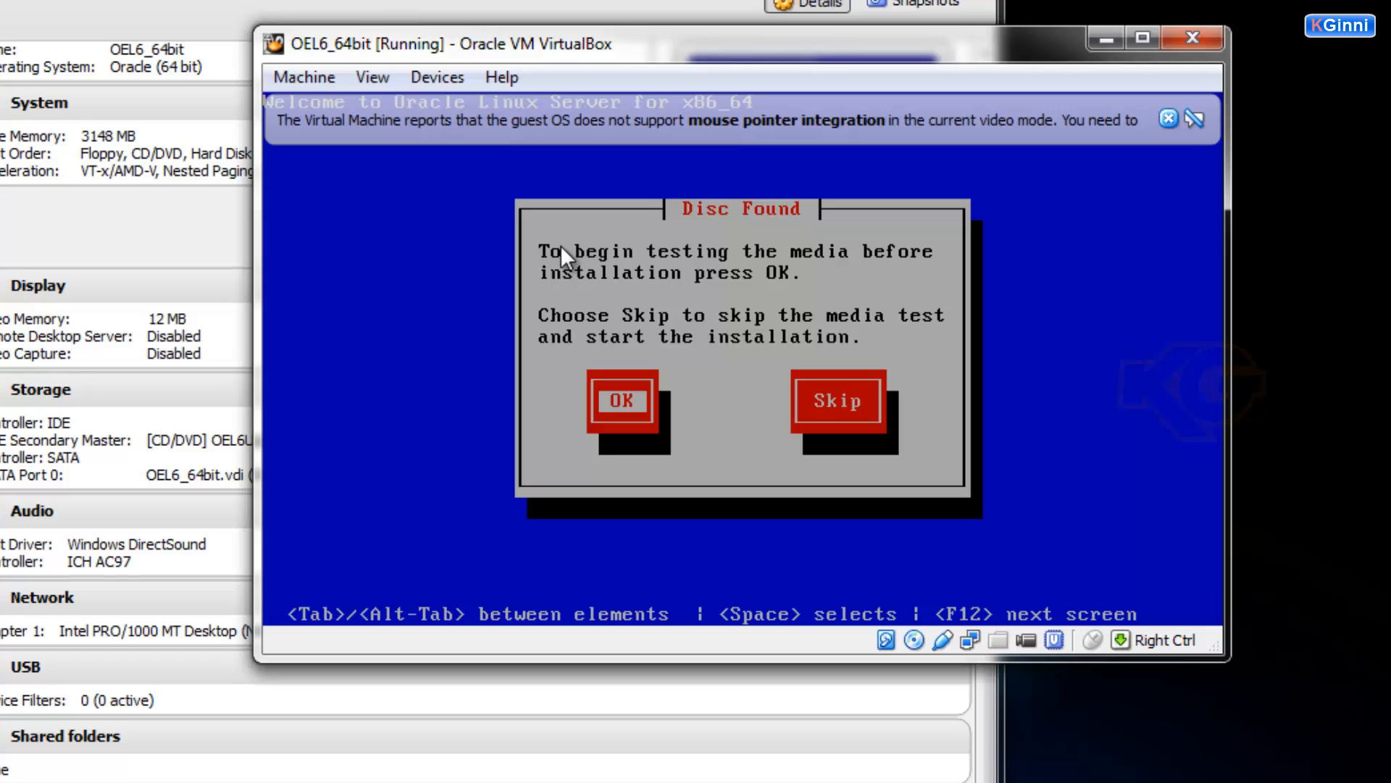
{"action": "key", "text": "Tab"}
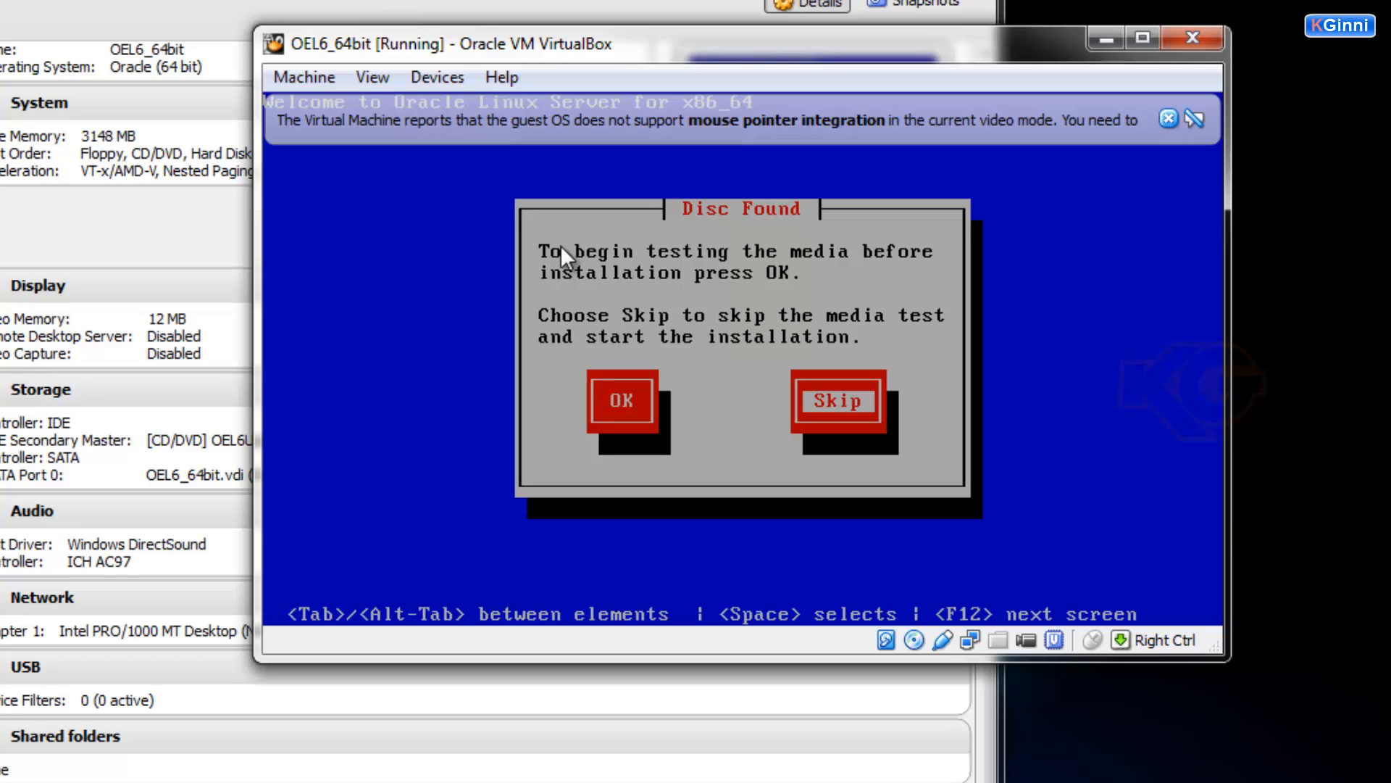
{"action": "key", "text": "Return"}
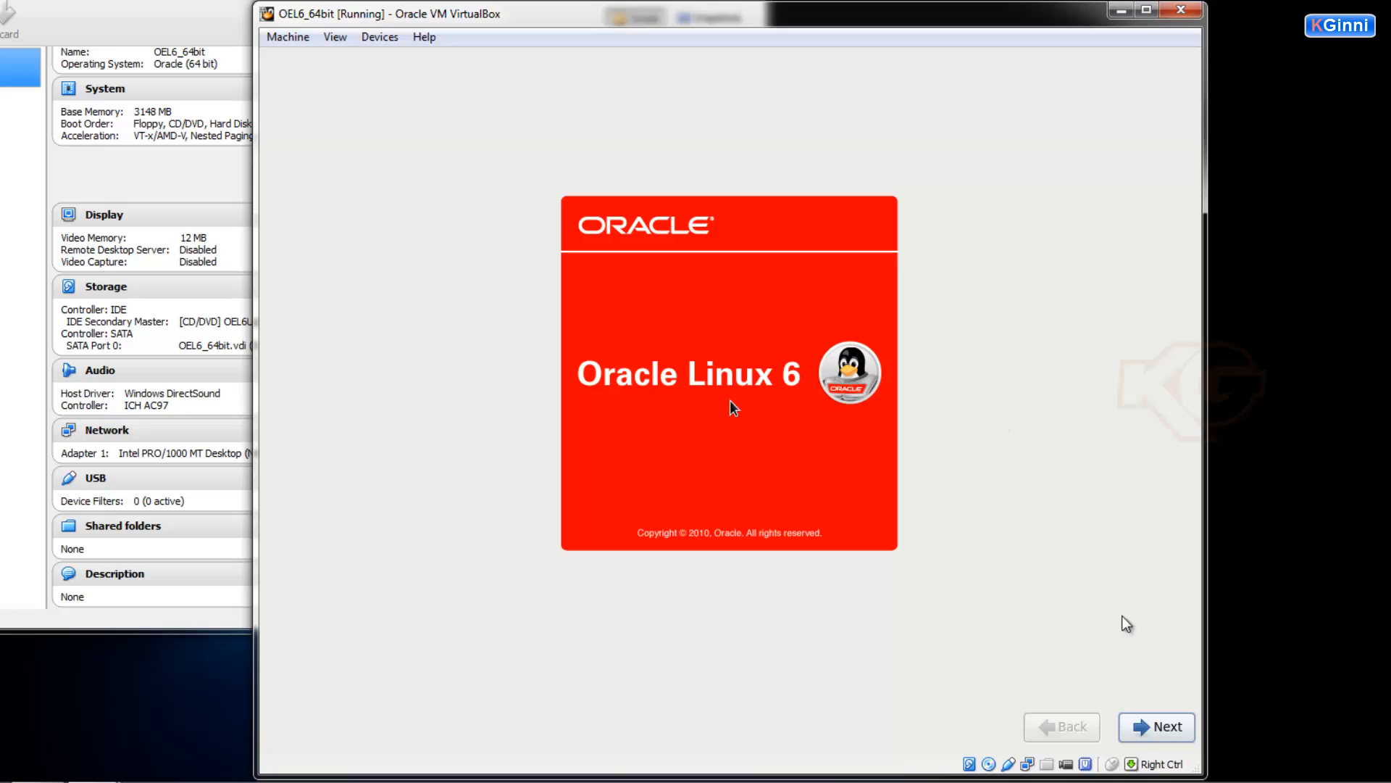
Pass the welcome screen, allow mouse capture without future notices, keep English language and U.S. English keyboard.
{"action": "left_click", "coordinate": [1160, 724]}
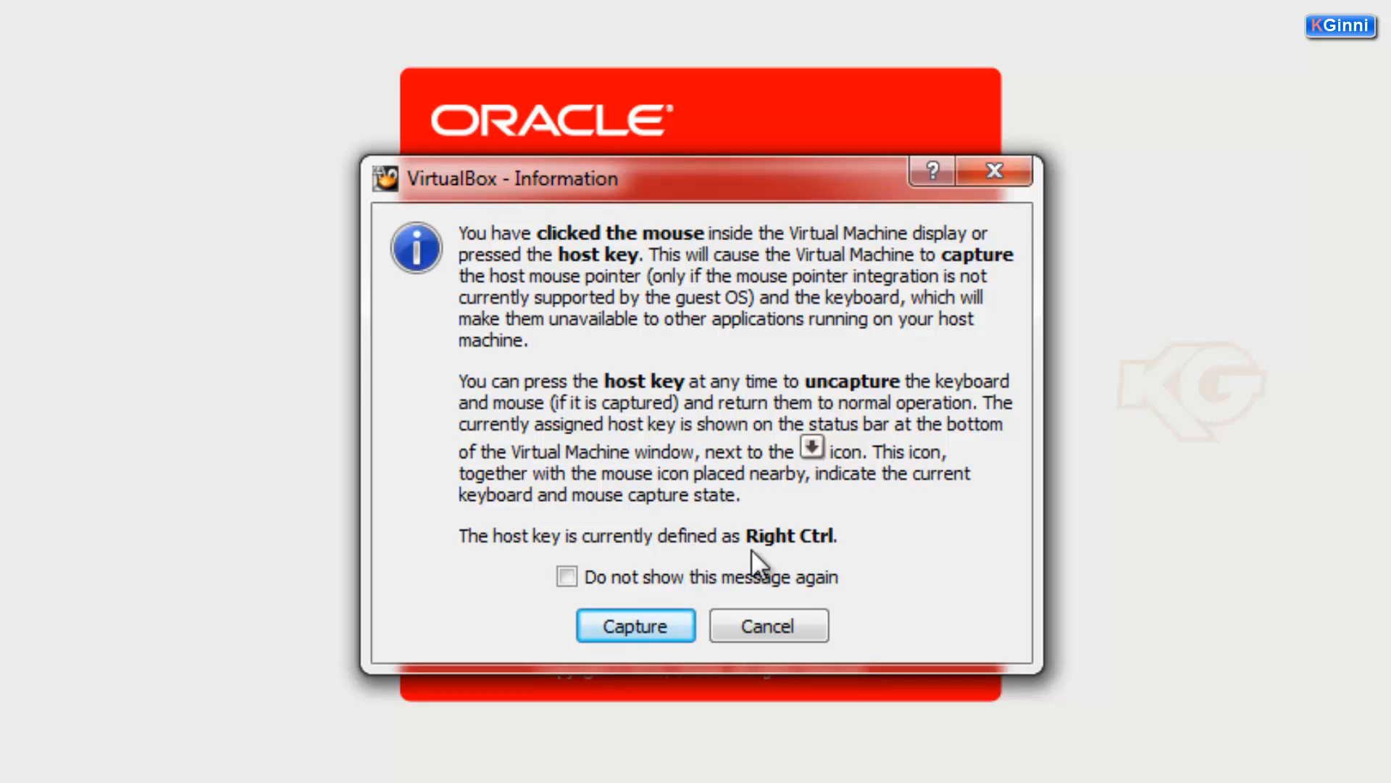
{"action": "left_click", "coordinate": [566, 578]}
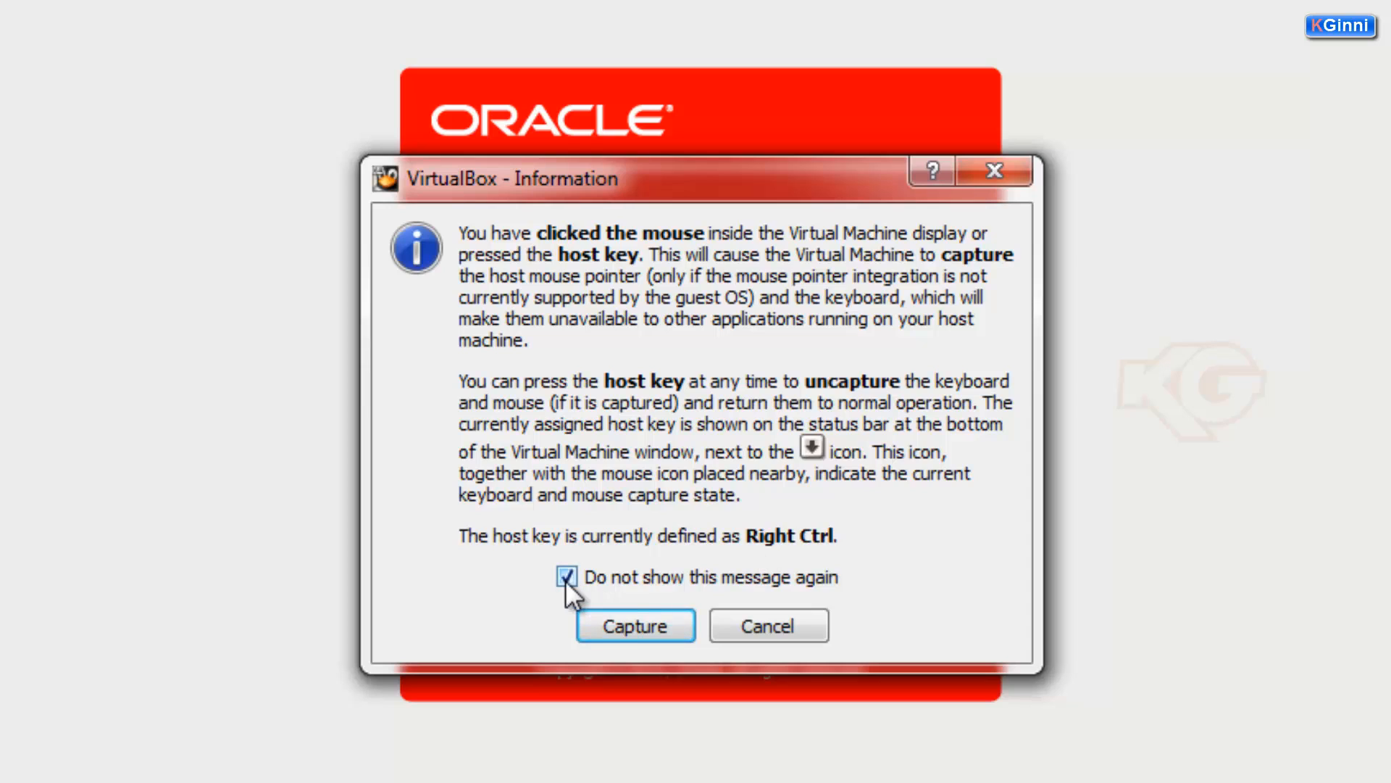
{"action": "left_click", "coordinate": [604, 624]}
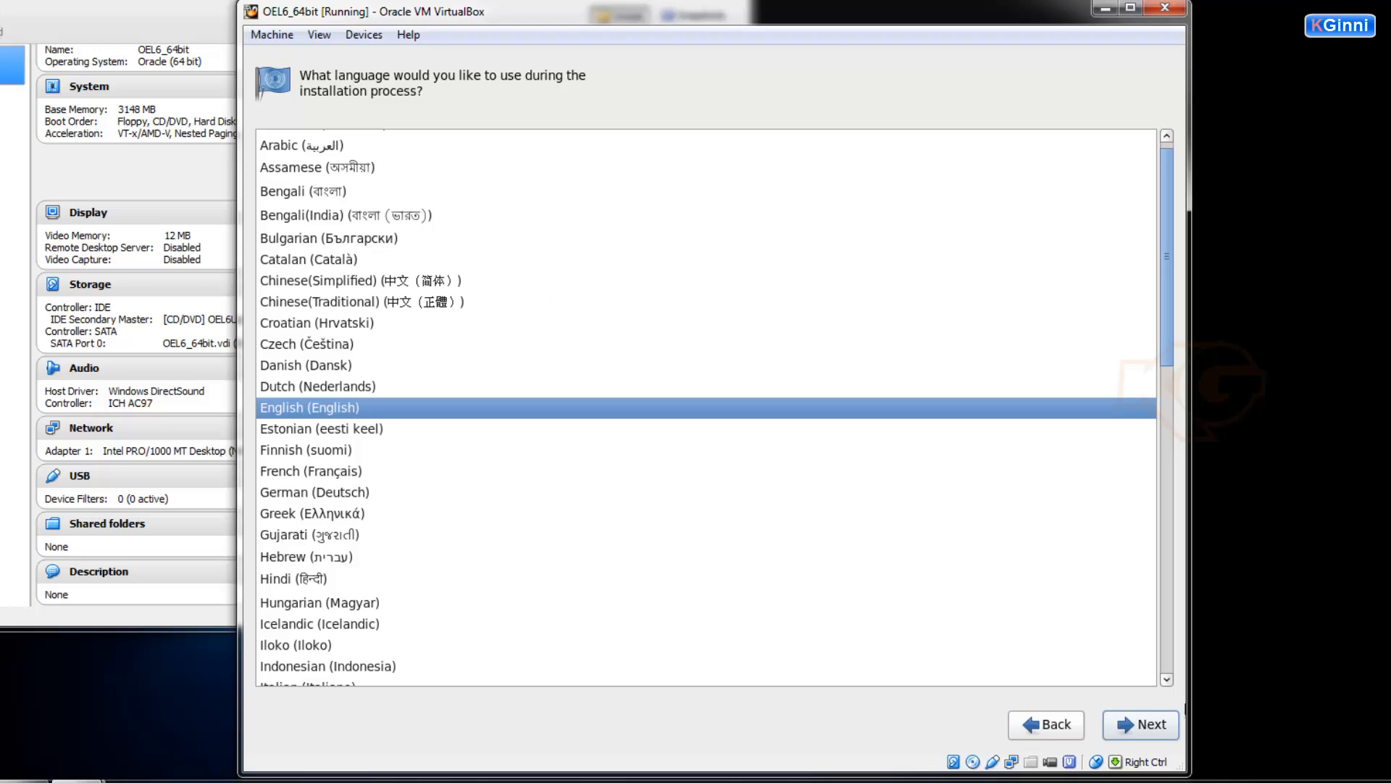
{"action": "left_click", "coordinate": [1147, 726]}
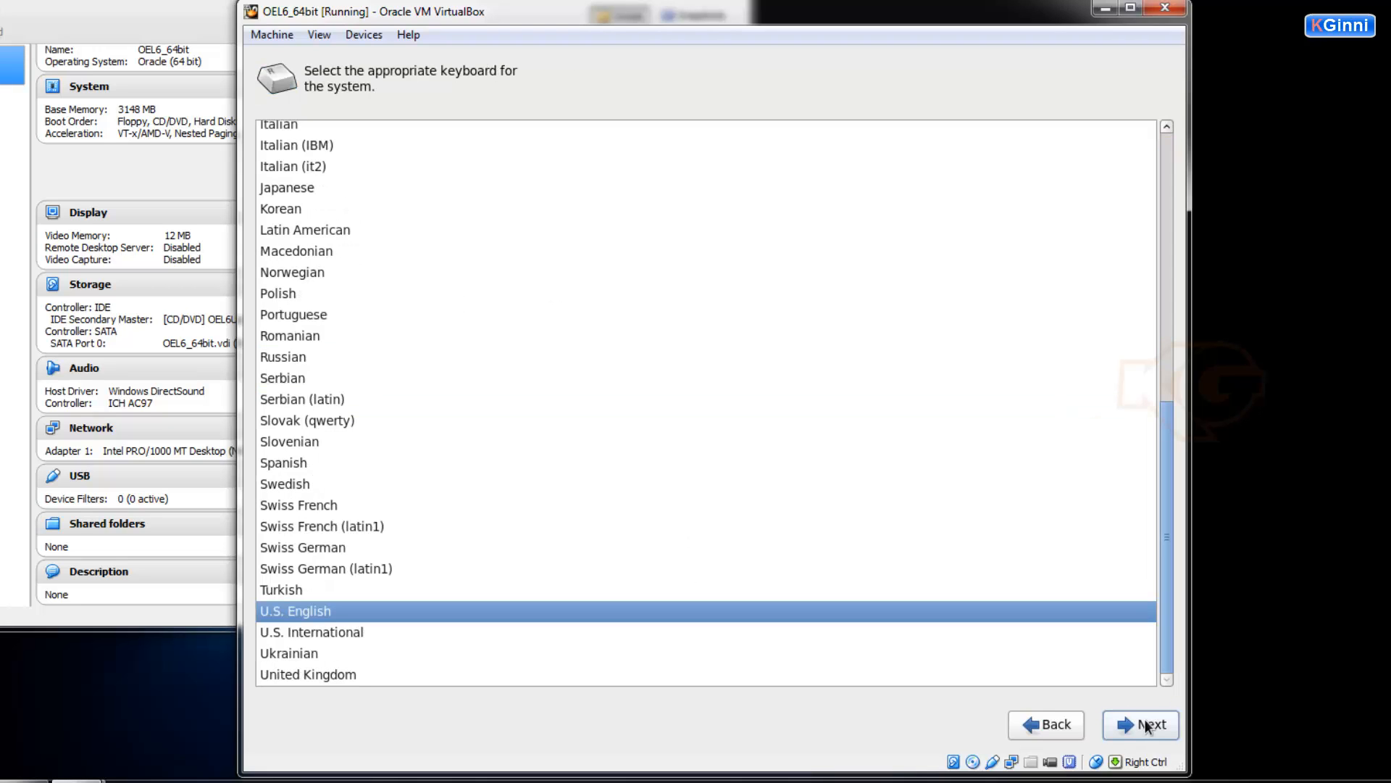
{"action": "left_click", "coordinate": [1147, 726]}
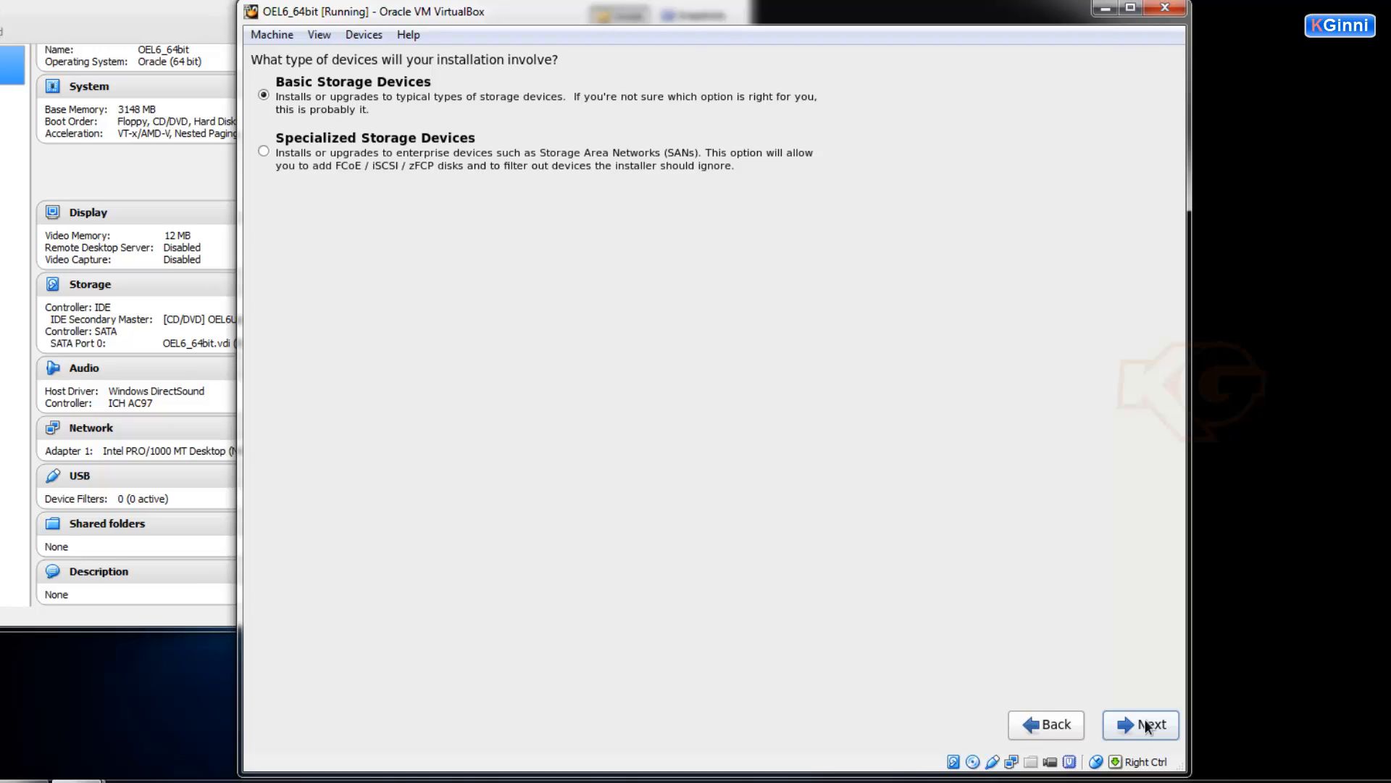
Use Basic Storage Devices, discard data on the blank disk, and enter a custom hostname.
{"action": "left_click", "coordinate": [1147, 726]}
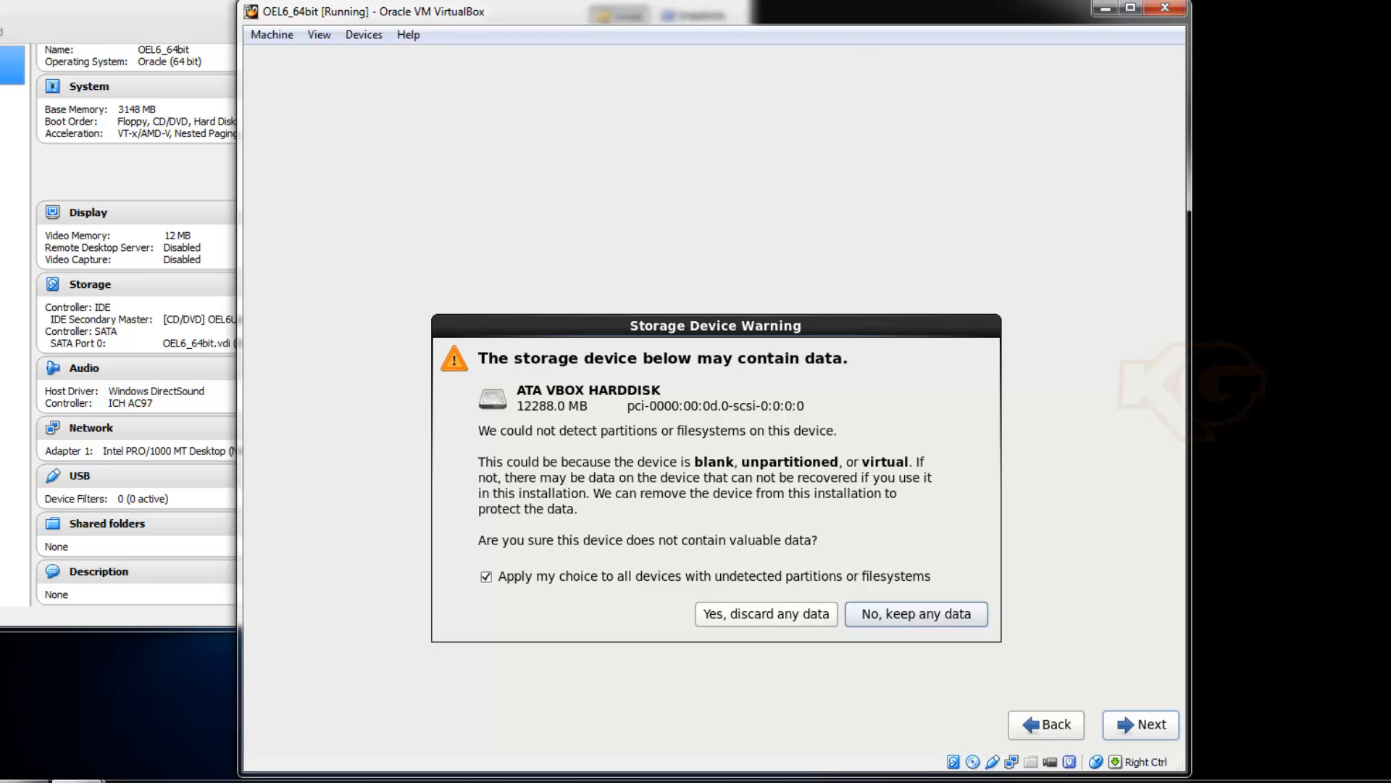
{"action": "left_click", "coordinate": [734, 613]}
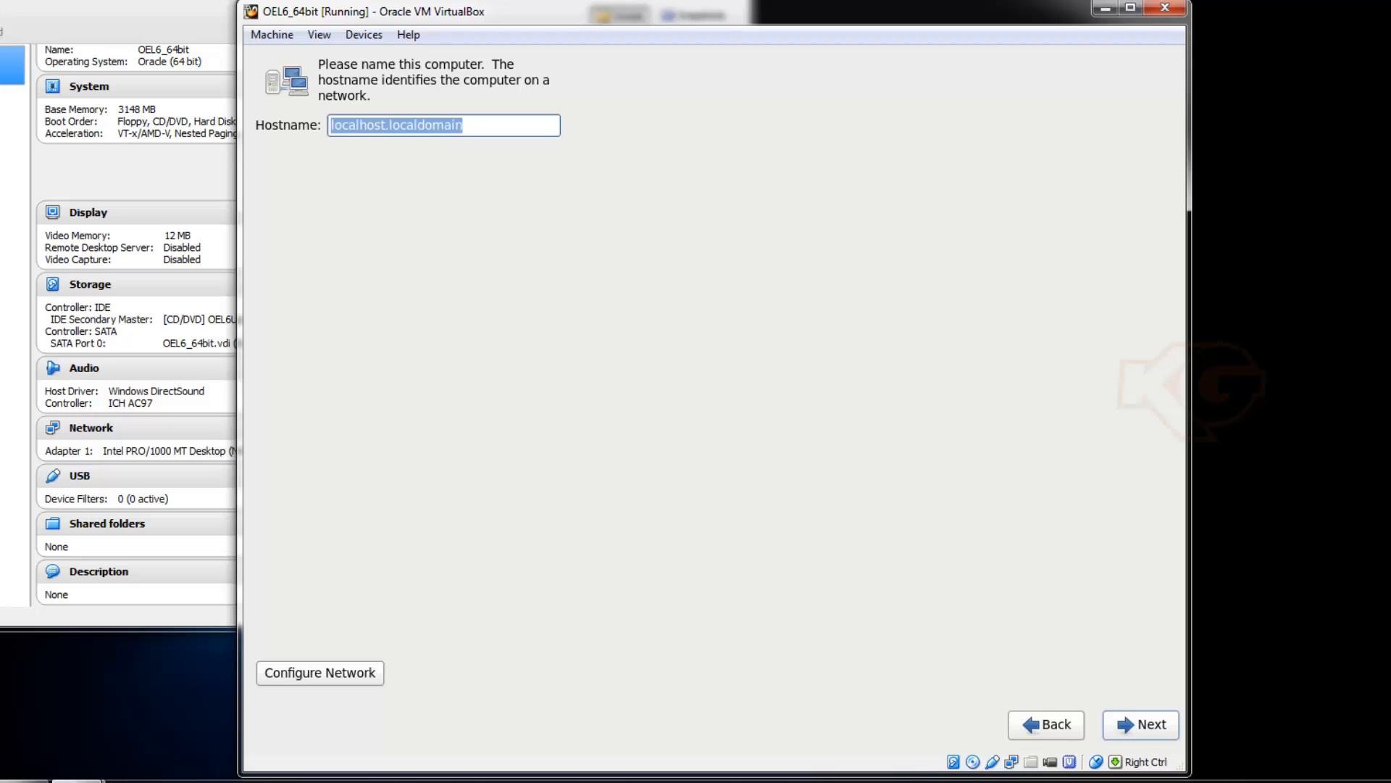
{"action": "type", "text": "kiran.ginni"}
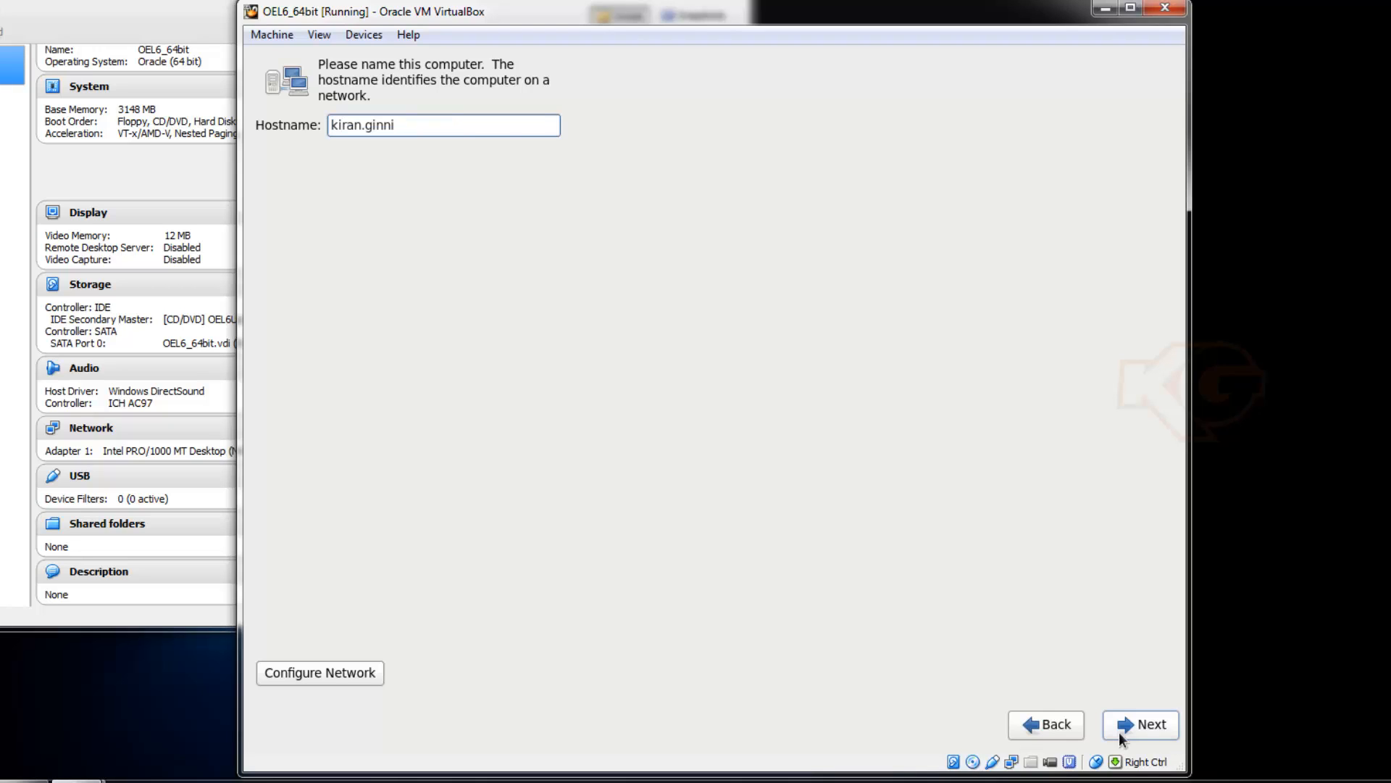
{"action": "left_click", "coordinate": [1119, 732]}
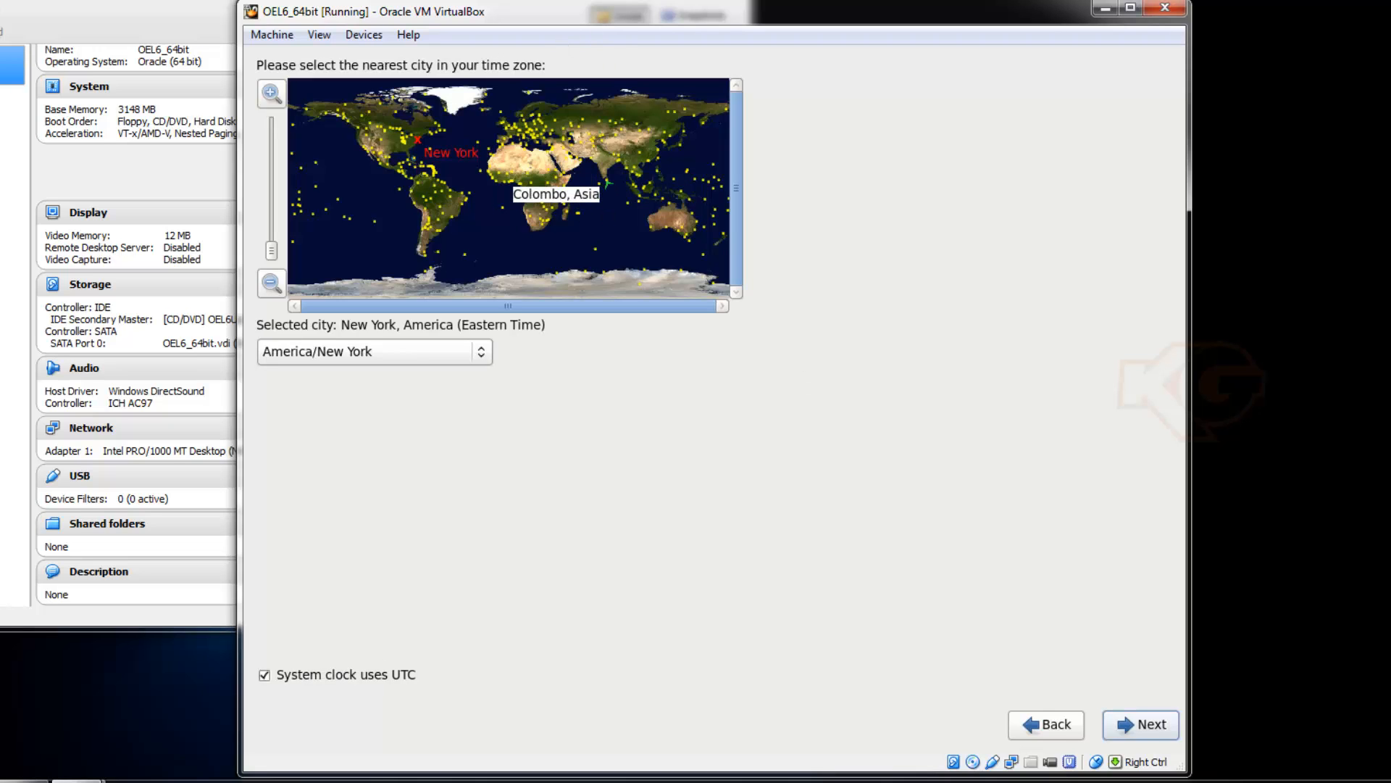
Set the time zone to Asia/Kolkata by picking Kolkata on the map.
{"action": "left_click", "coordinate": [608, 177]}
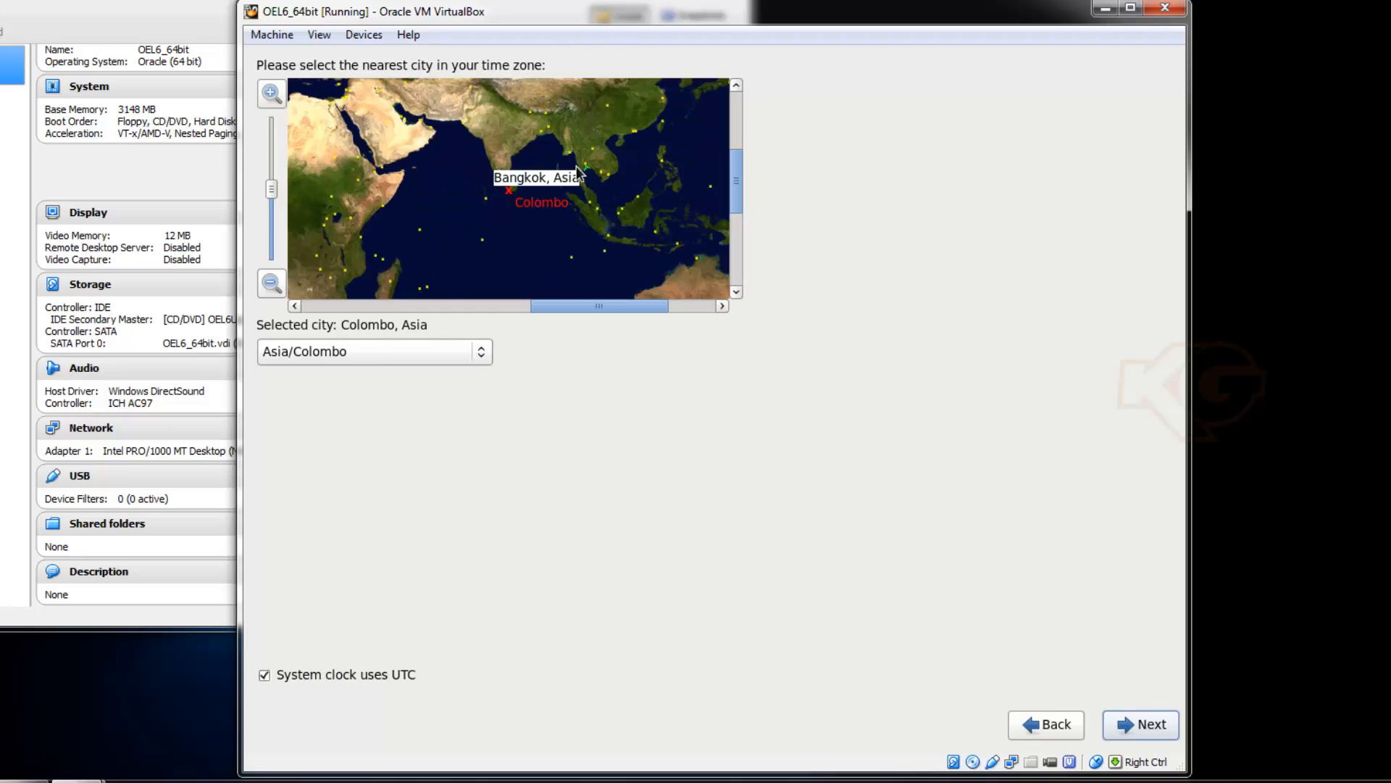
{"action": "left_click", "coordinate": [509, 191]}
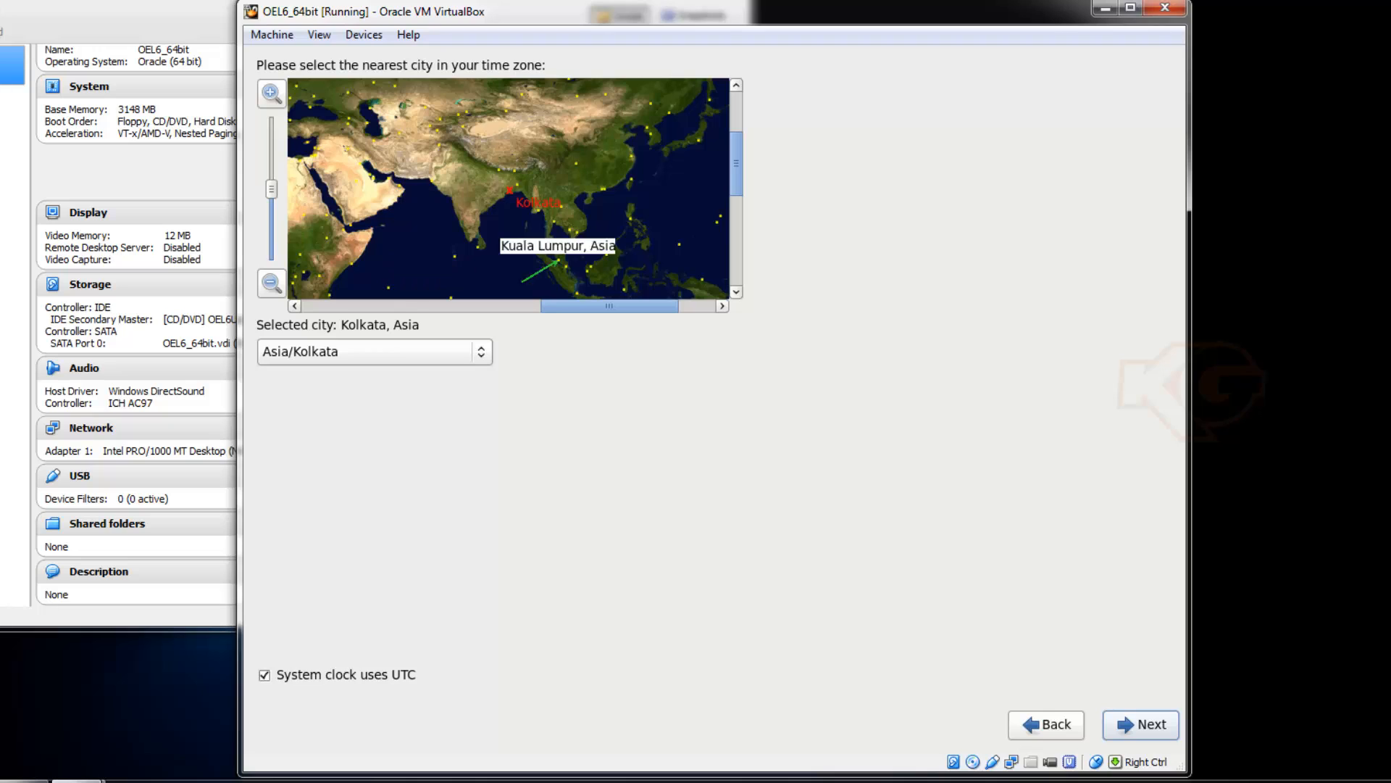
{"action": "left_click", "coordinate": [1132, 724]}
Enter and confirm the root password, accepting the weak-password warning.
{"action": "type", "text": "•••••••"}
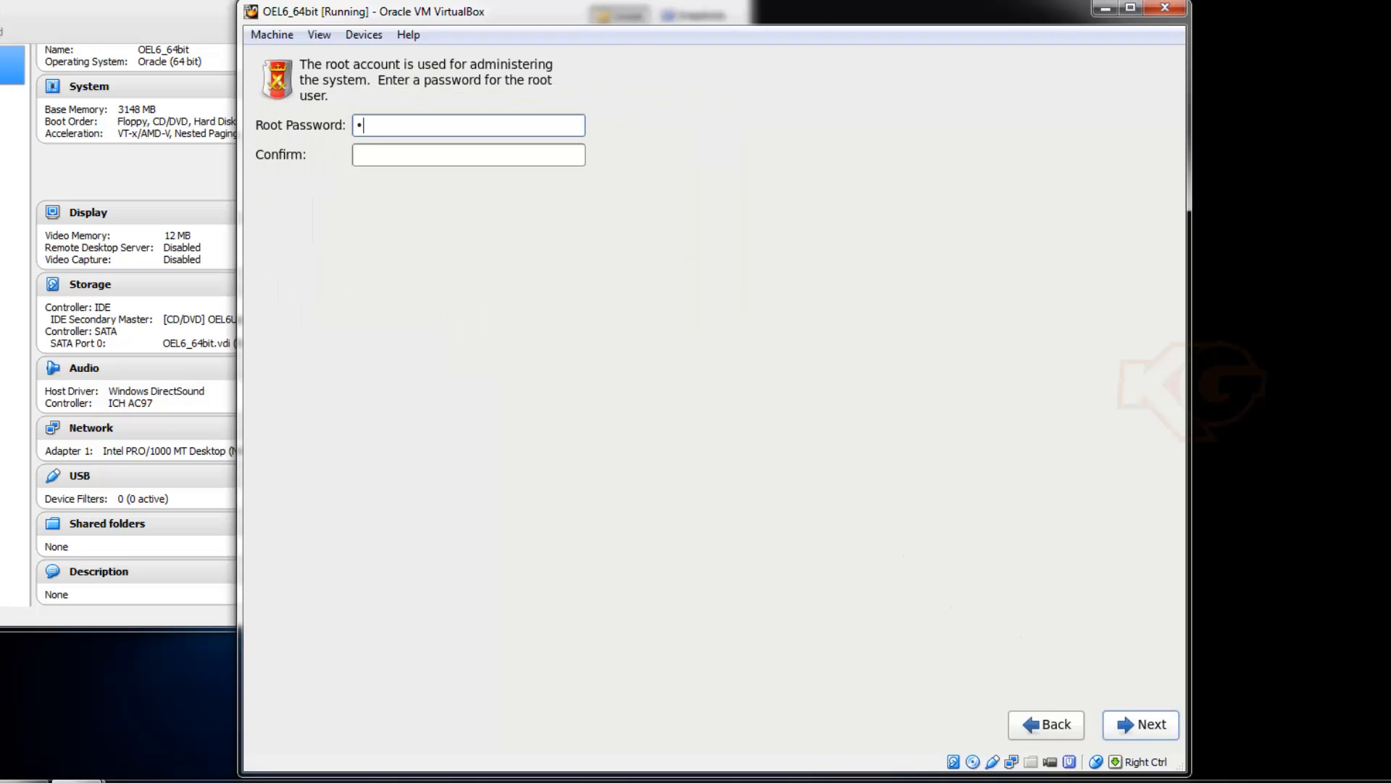
{"action": "key", "text": "Tab"}
{"action": "type", "text": "•••••••"}
{"action": "left_click", "coordinate": [1143, 719]}
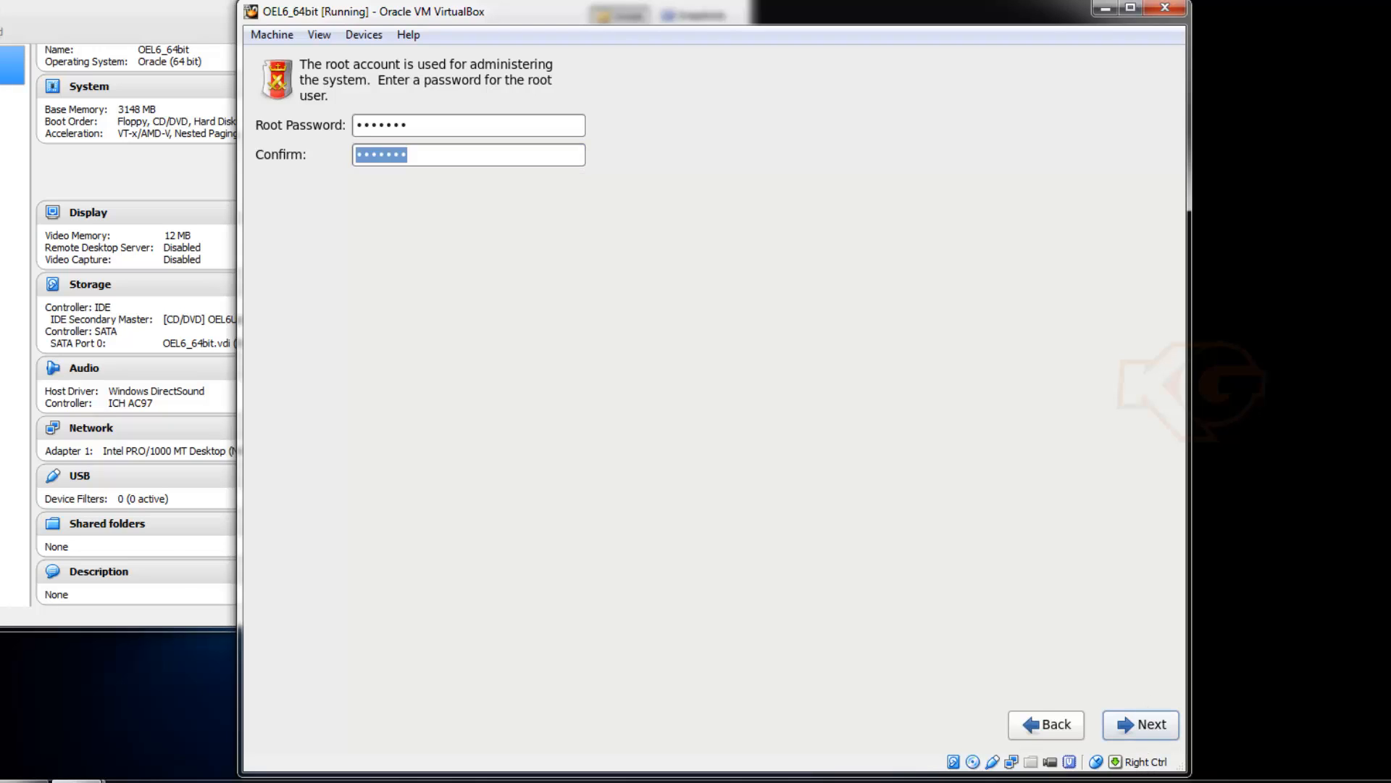
{"action": "left_click", "coordinate": [1131, 716]}
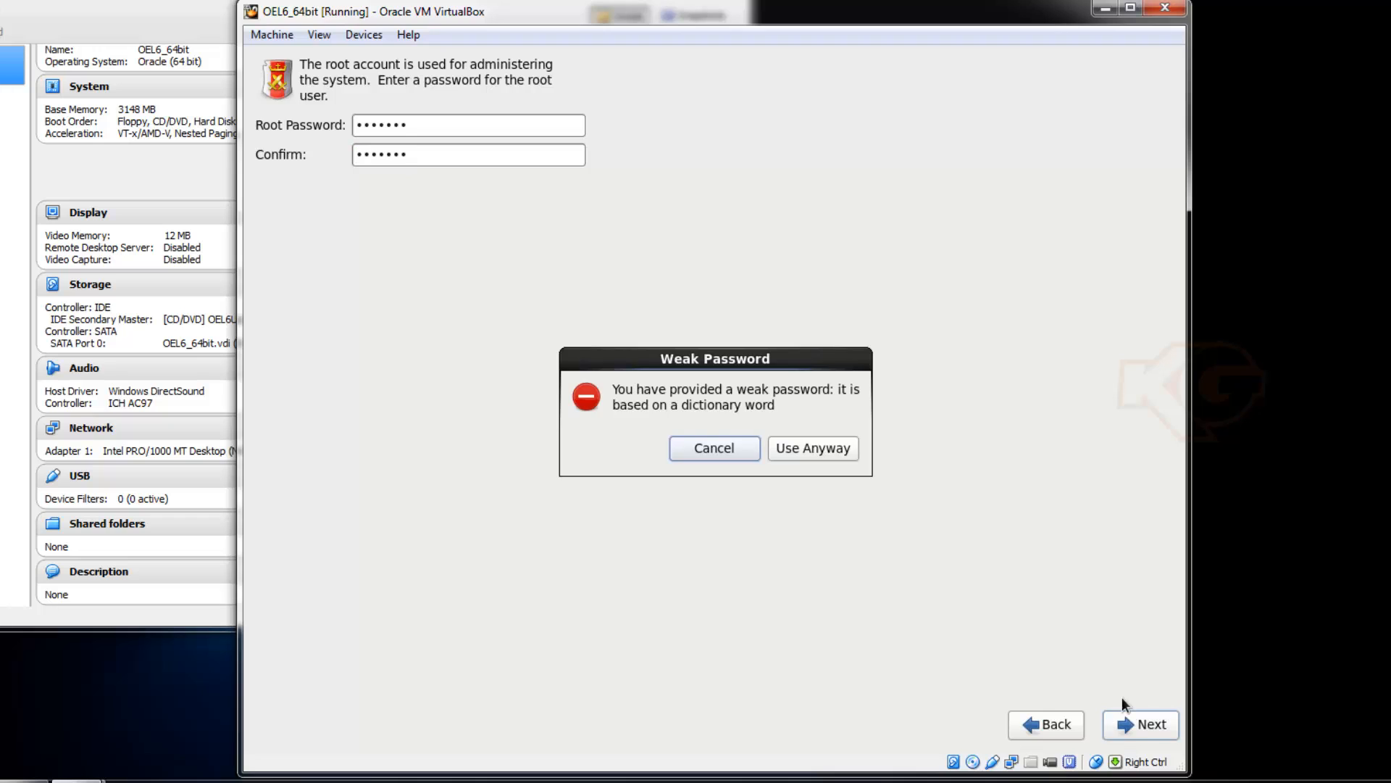
{"action": "left_click", "coordinate": [798, 455]}
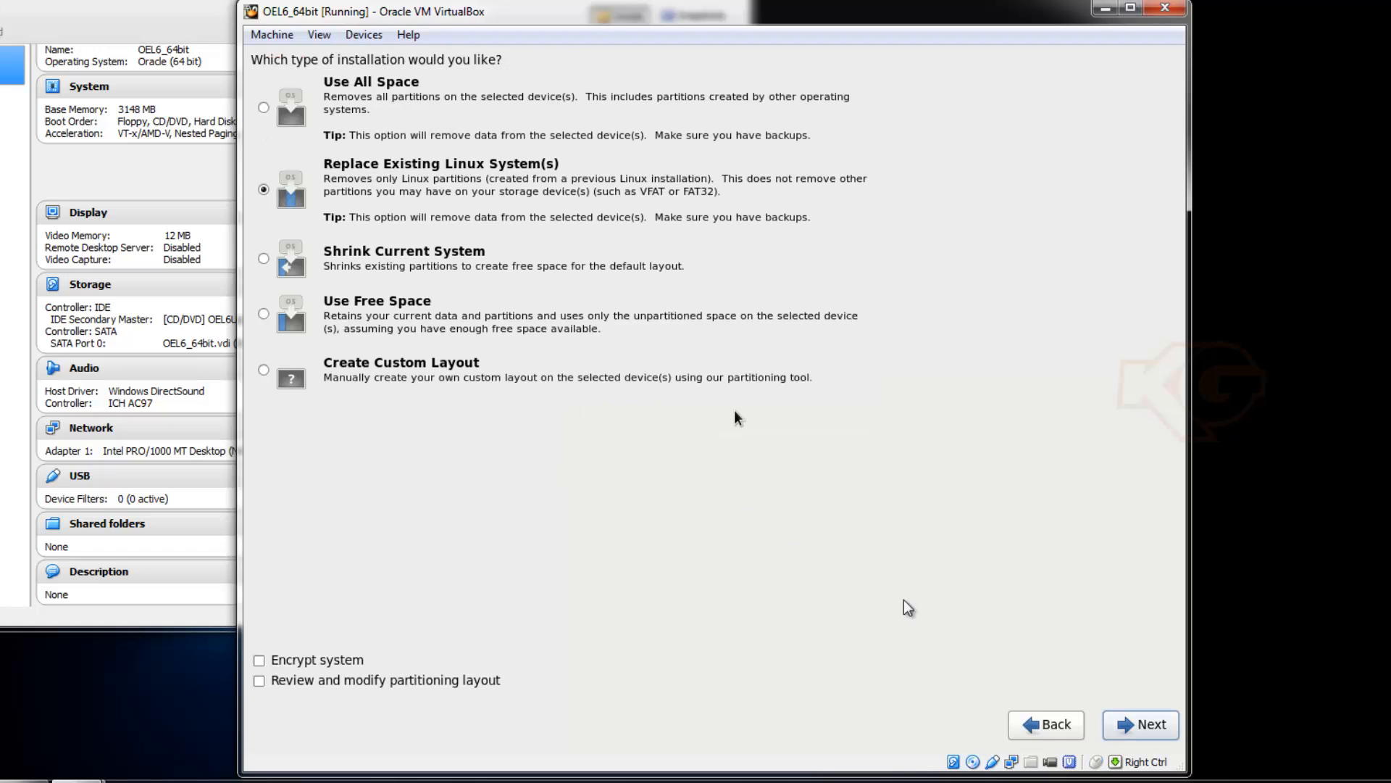
Accept default partitioning, write it to disk, and start the Basic Server installation.
{"action": "key", "text": "Return"}
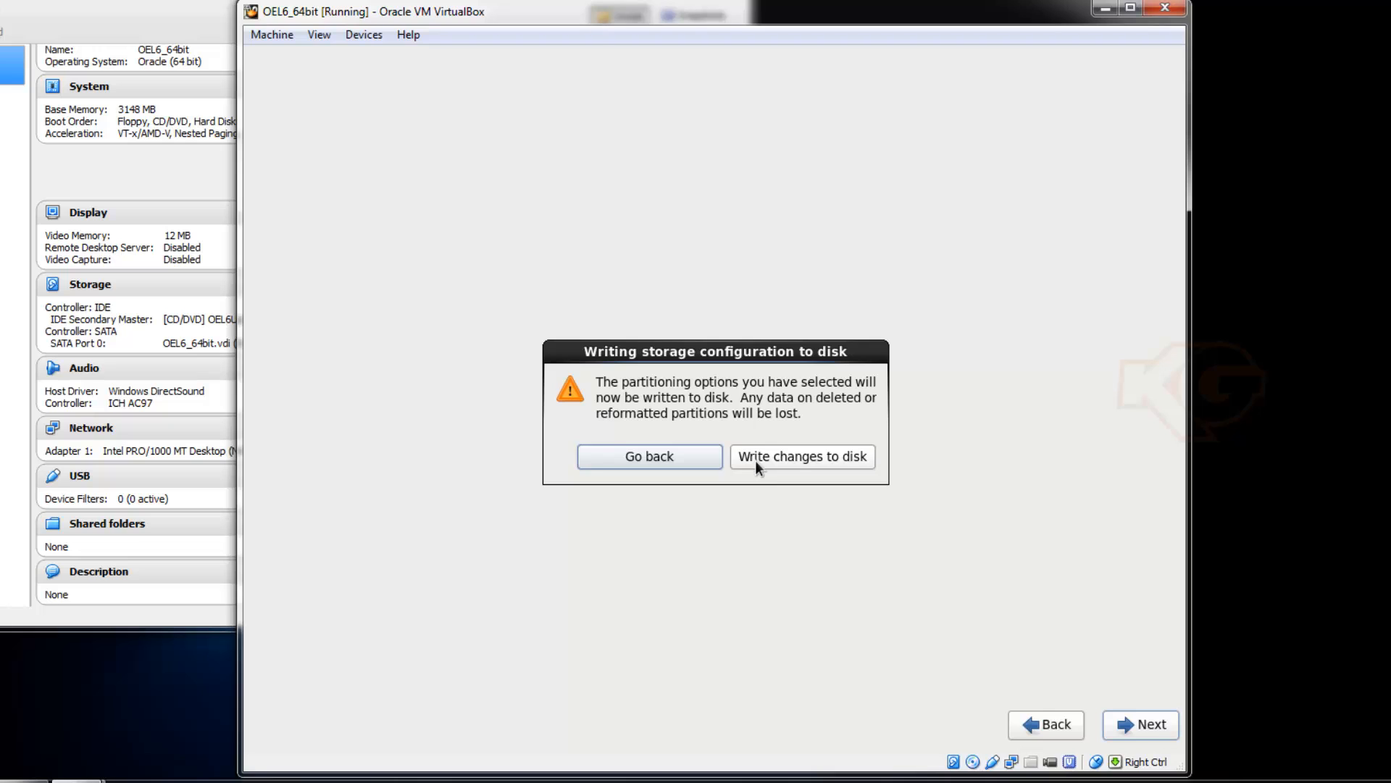
{"action": "left_click", "coordinate": [755, 459]}
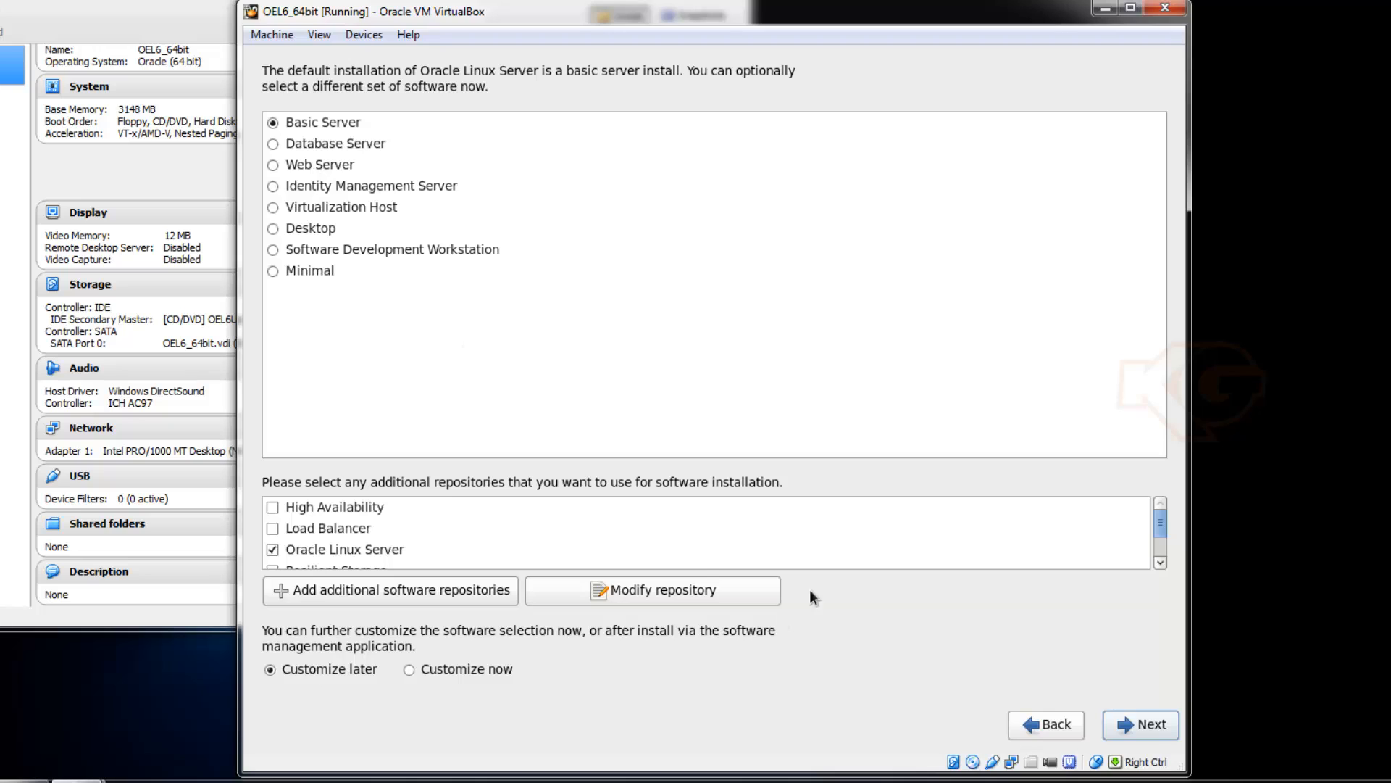
{"action": "left_click", "coordinate": [1113, 716]}
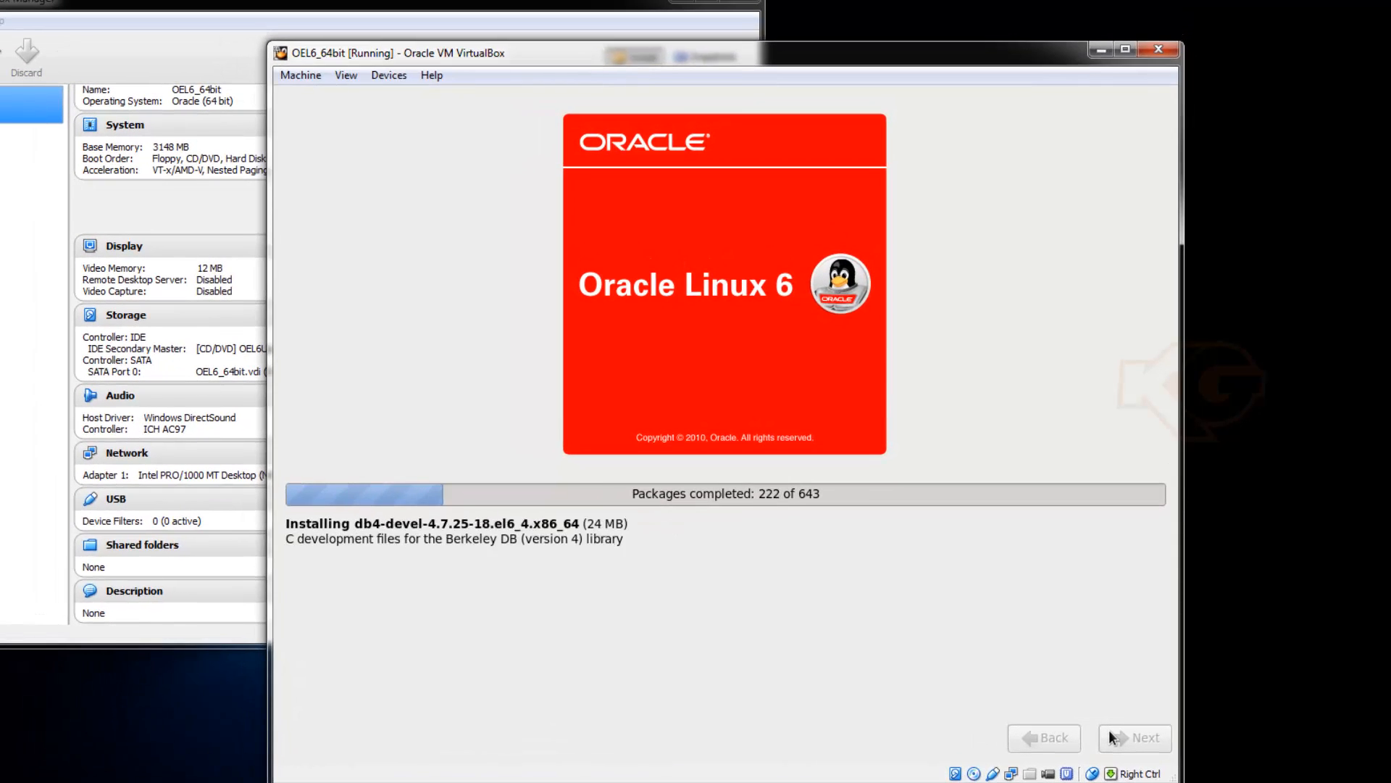
While the 643 packages install, add the CPU Meter gadget to the Windows desktop.
{"action": "left_click", "coordinate": [1348, 782]}
{"action": "right_click", "coordinate": [1203, 69]}
{"action": "left_click", "coordinate": [997, 221]}
{"action": "double_click", "coordinate": [320, 239]}
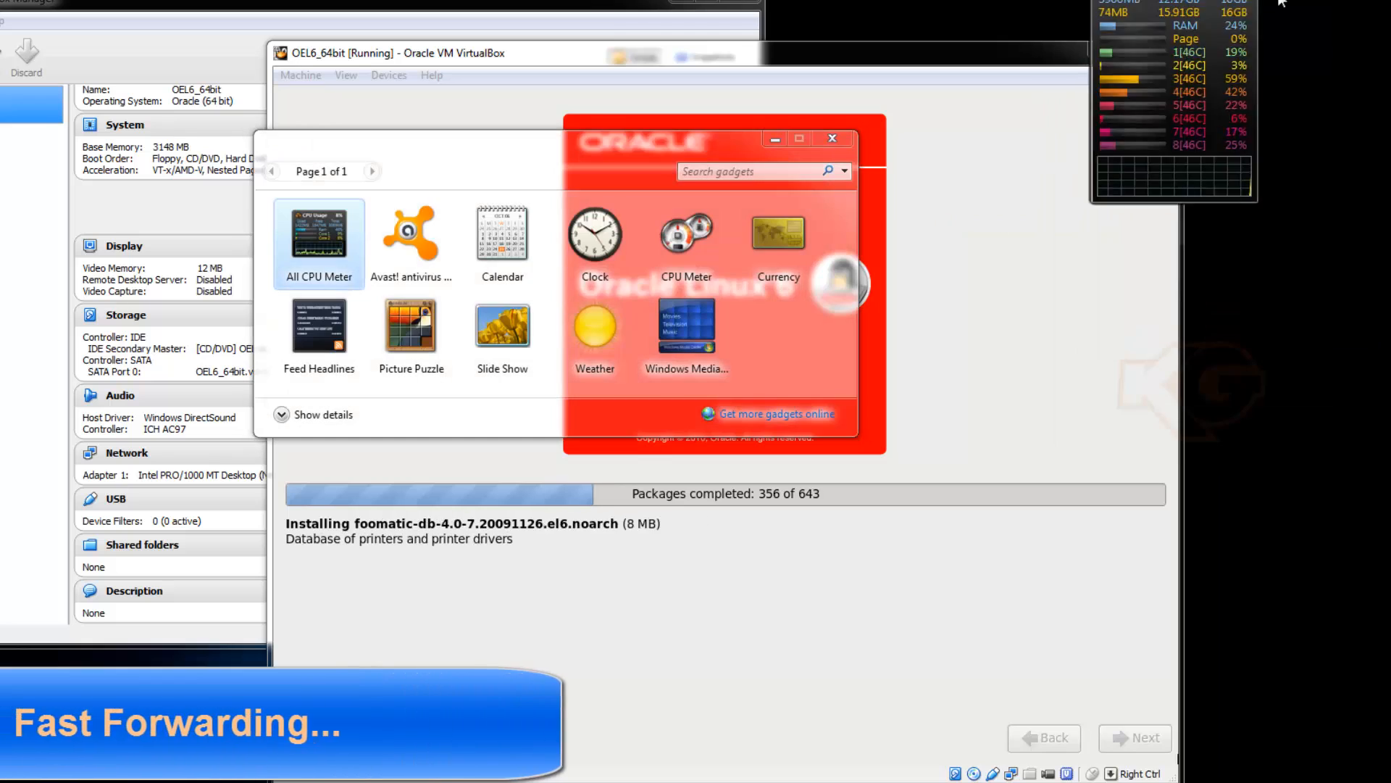
{"action": "left_click_drag", "start_coordinate": [1175, 141], "coordinate": [1305, 228]}
{"action": "left_click", "coordinate": [841, 139]}
{"action": "left_click", "coordinate": [1348, 781]}
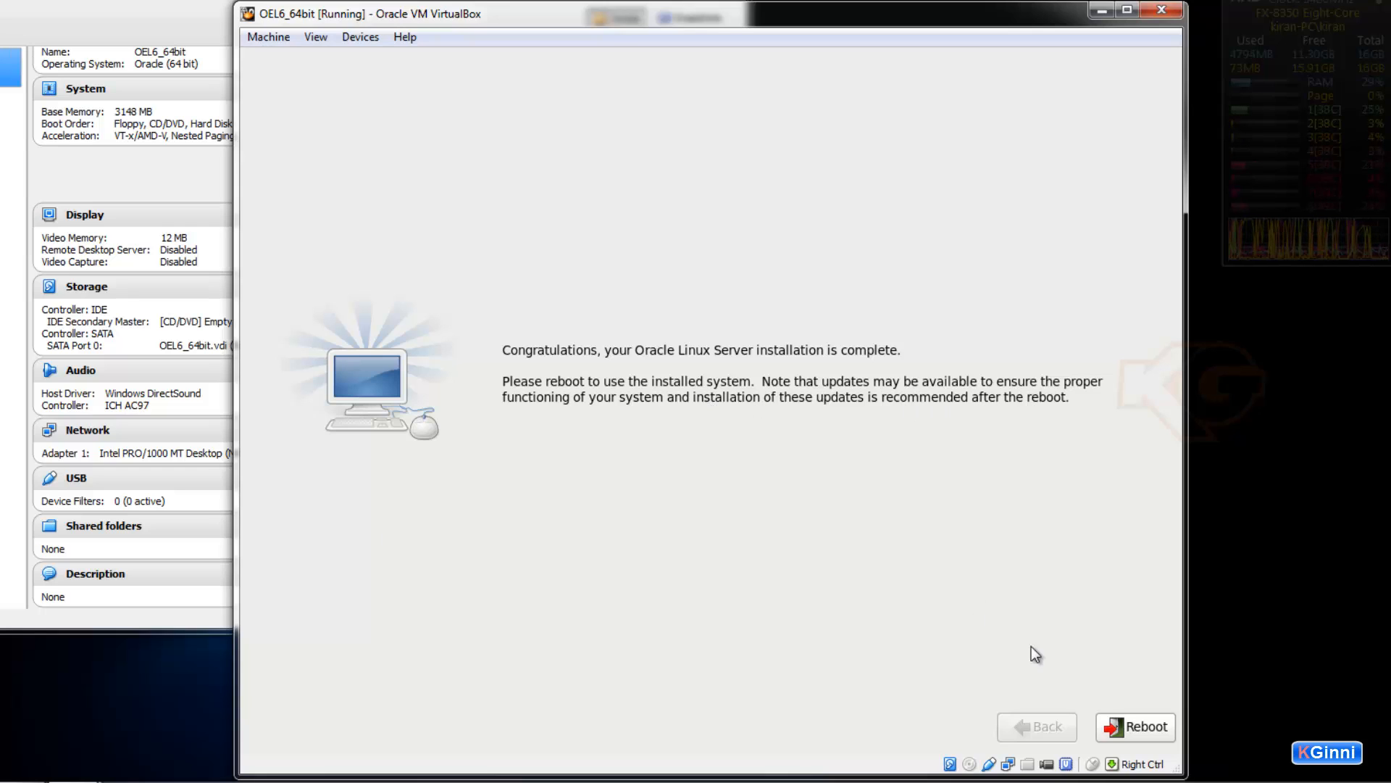
Reboot into the newly installed Oracle Linux Server 6.5 login prompt.
{"action": "left_click", "coordinate": [1159, 728]}
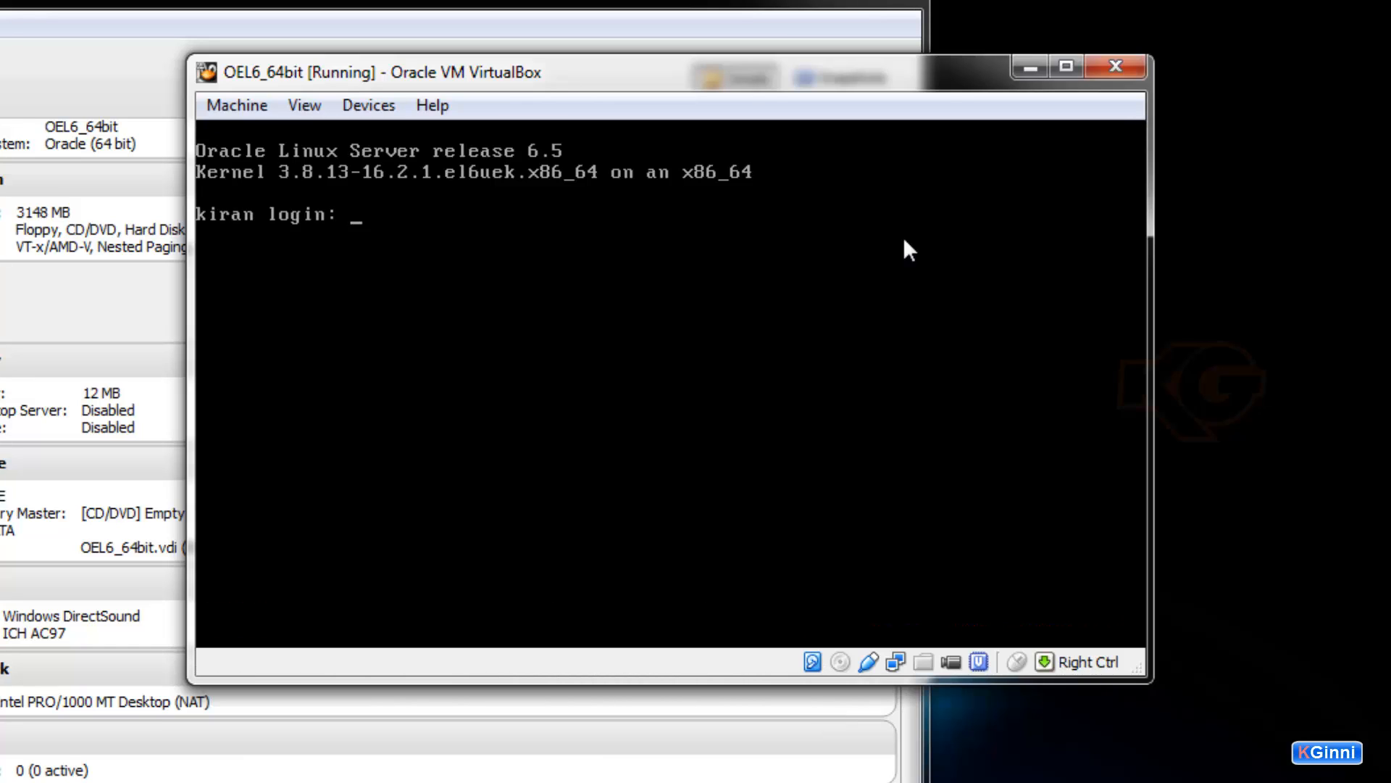
Log in at the console as root with the root password.
{"action": "type", "text": "root"}
{"action": "key", "text": "Return"}
{"action": "key", "text": "Return"}
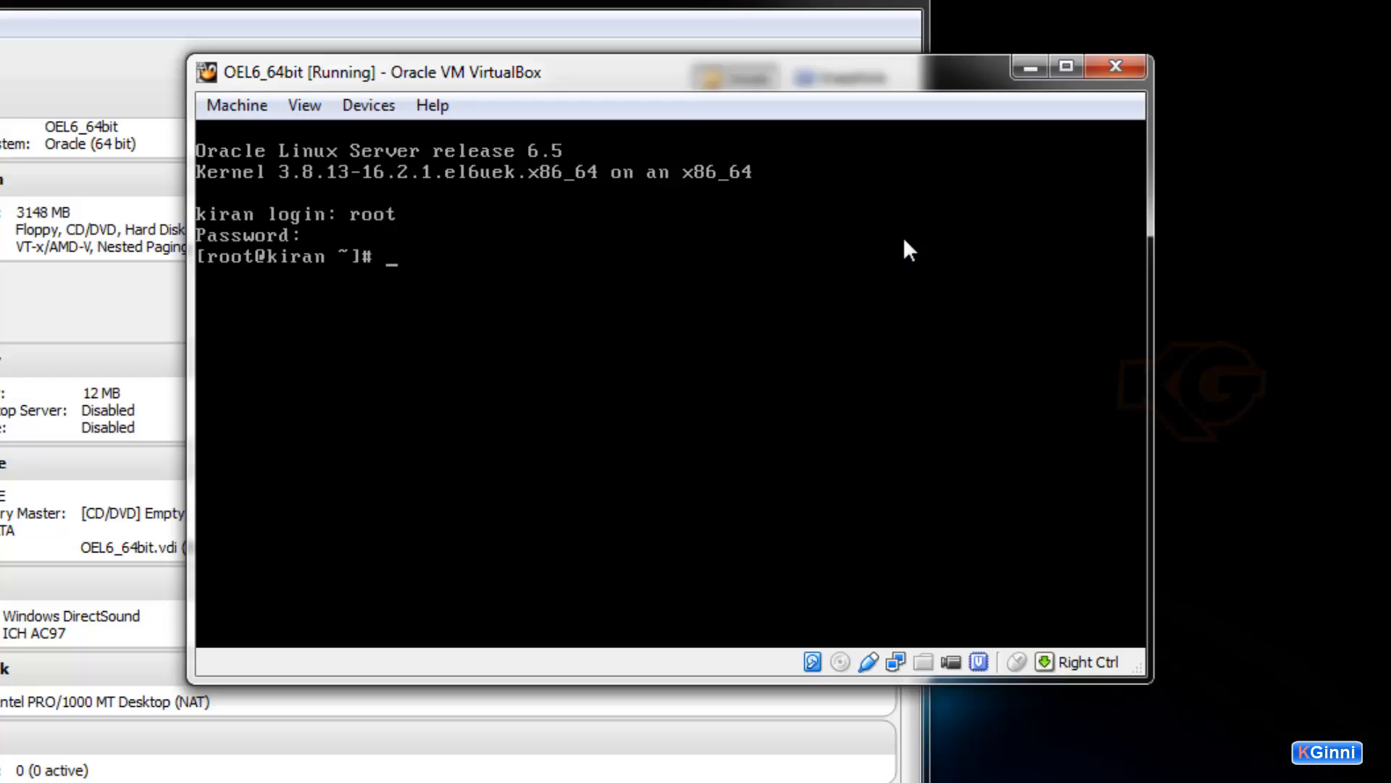
{"action": "key", "text": "Return"}
{"action": "key", "text": "Return"}
{"action": "key", "text": "Return"}
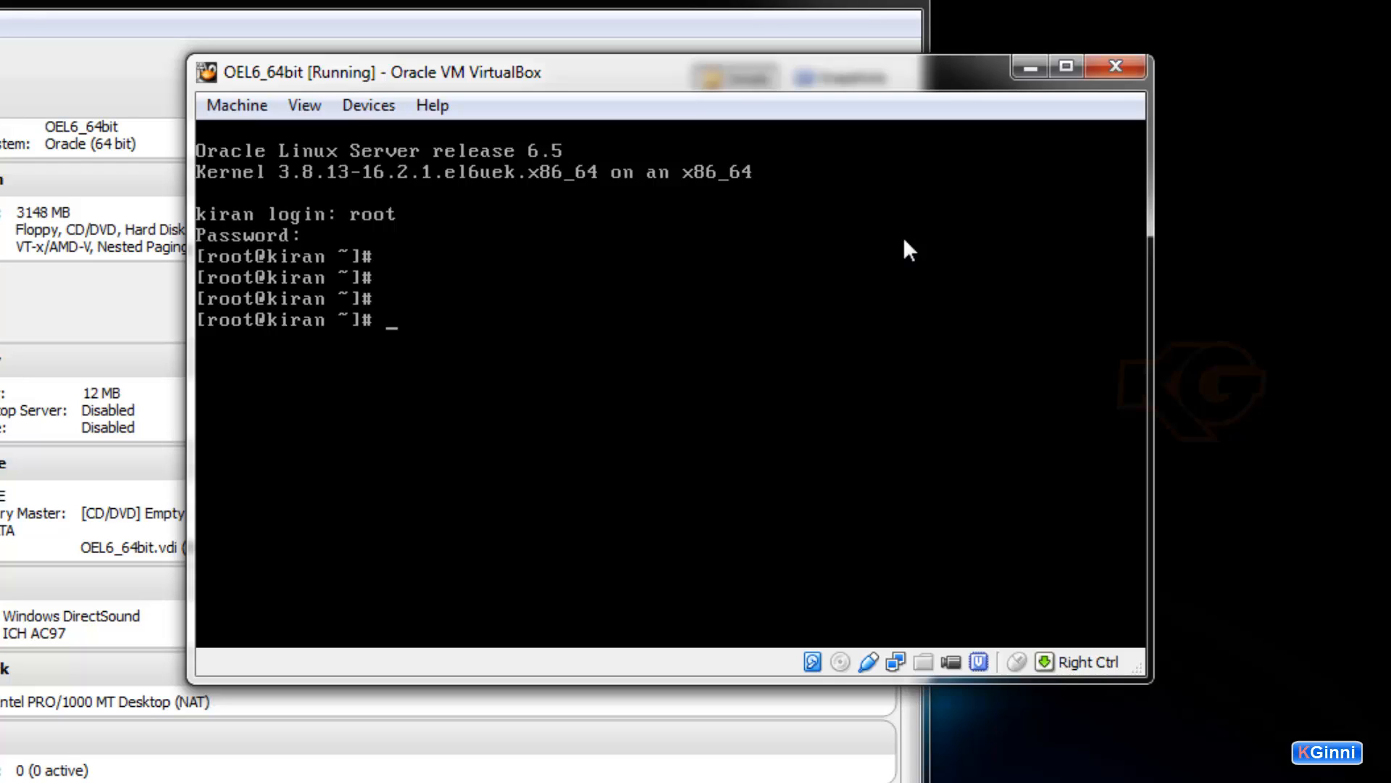
Run uname, ls and df -h, and move the VM window down and left.
{"action": "type", "text": "uname"}
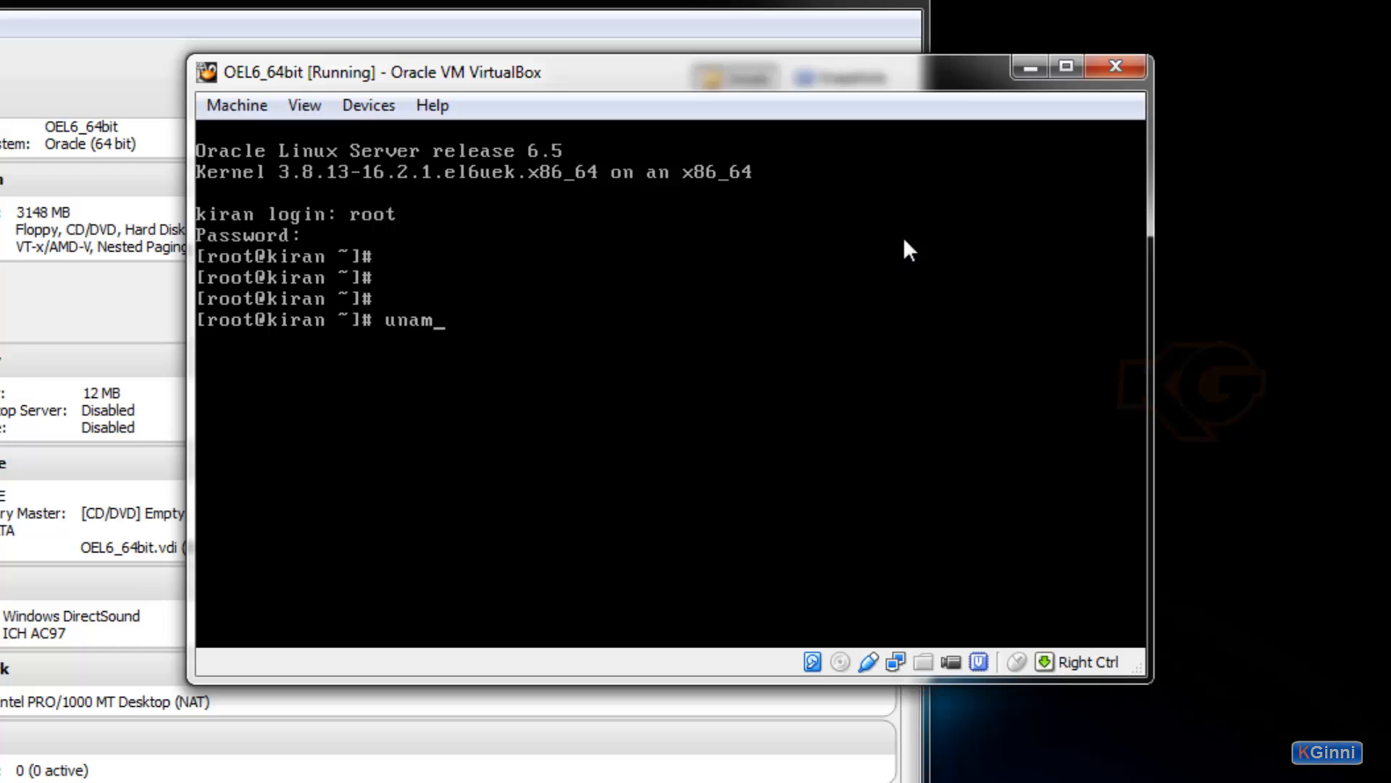
{"action": "key", "text": "Return"}
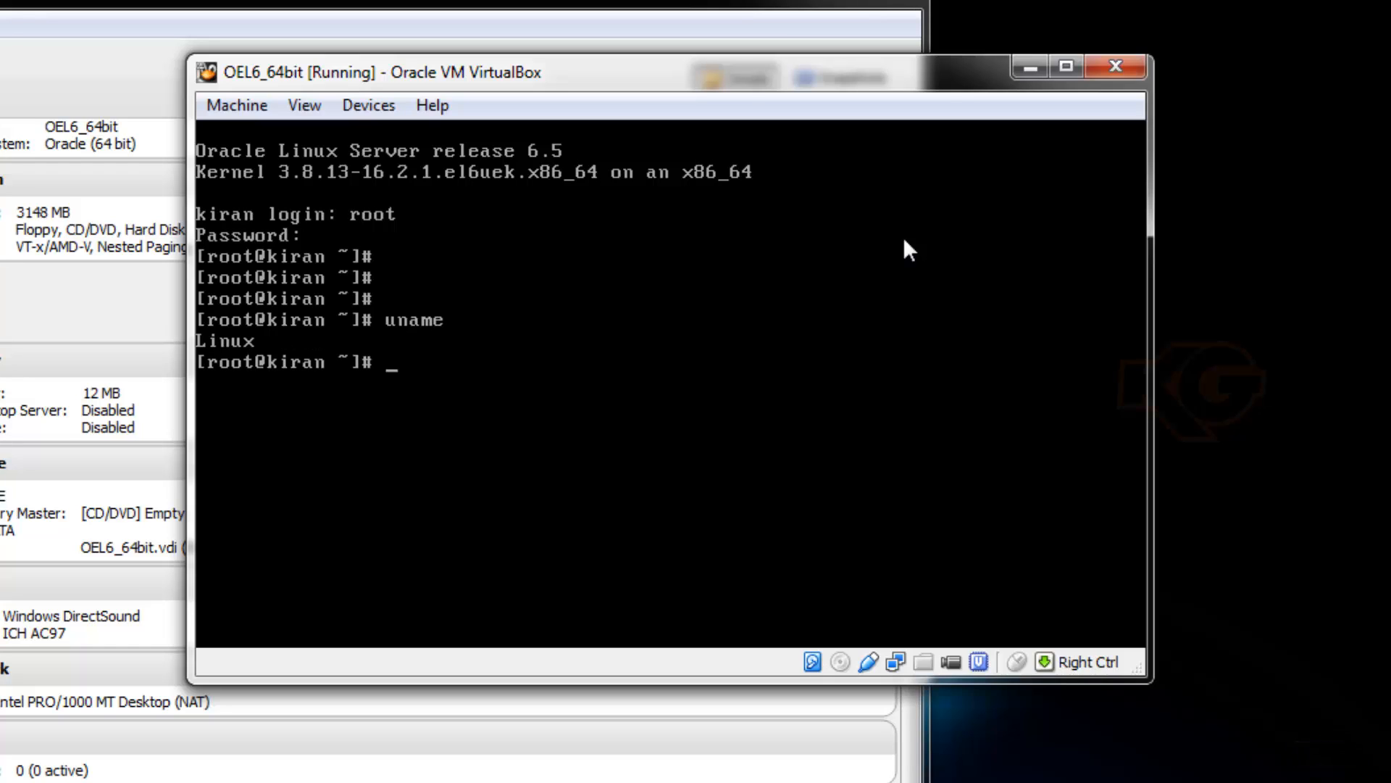
{"action": "type", "text": "lskjdf"}
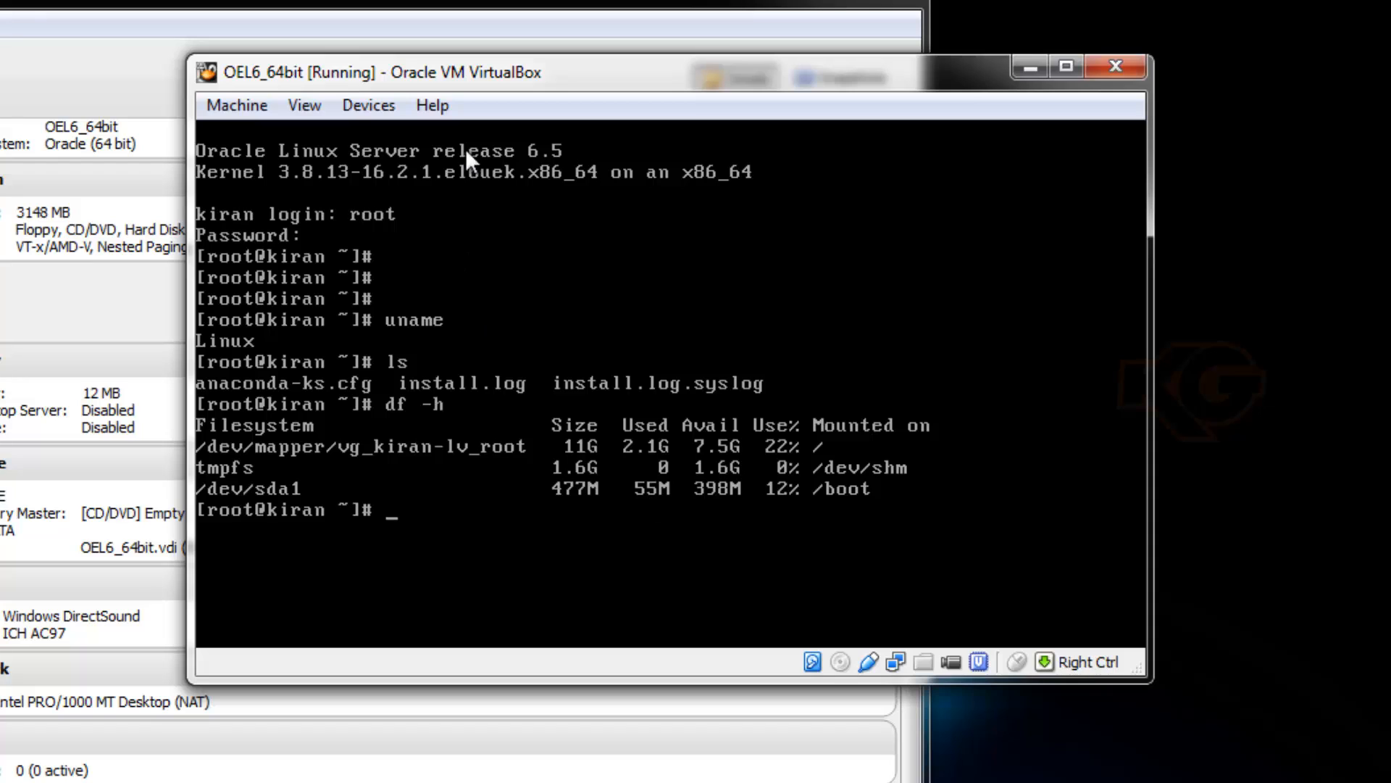
{"action": "left_click_drag", "start_coordinate": [539, 93], "coordinate": [473, 155]}
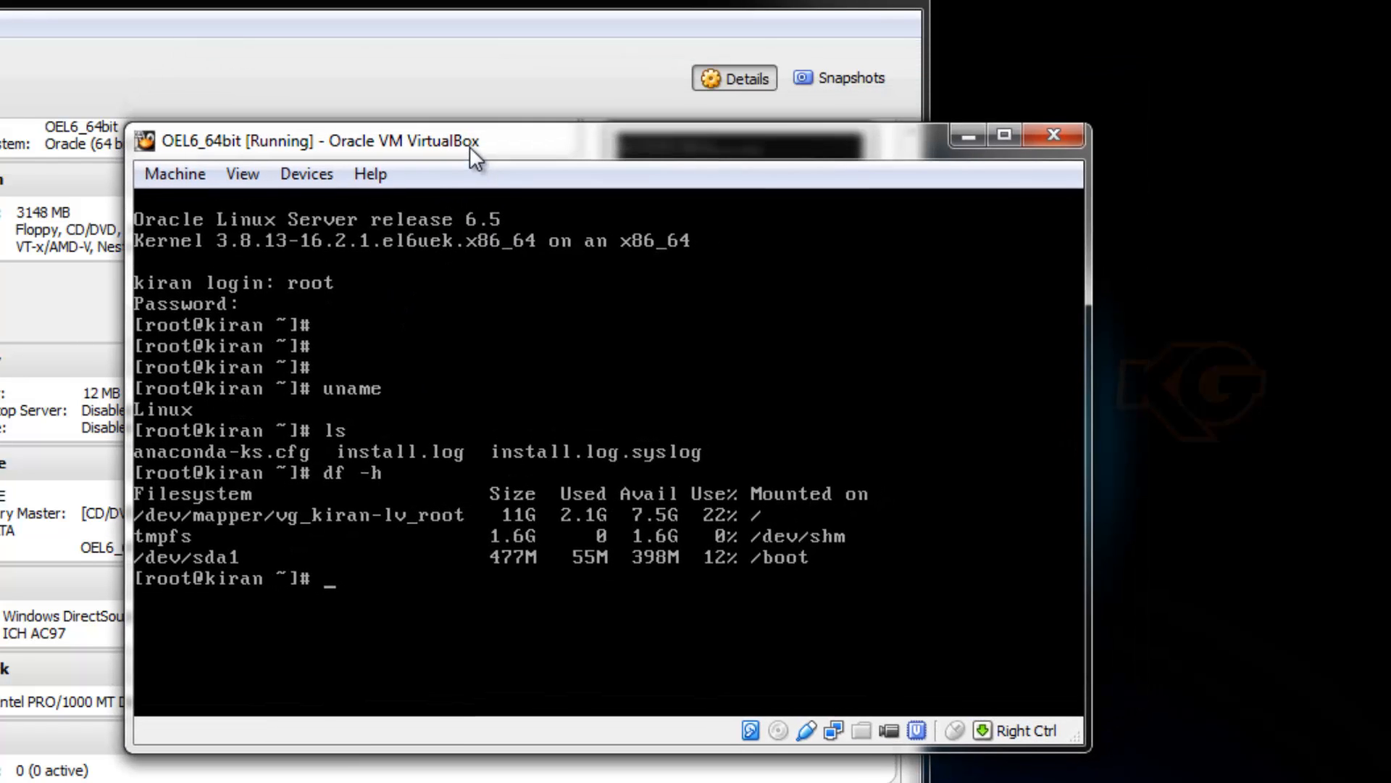